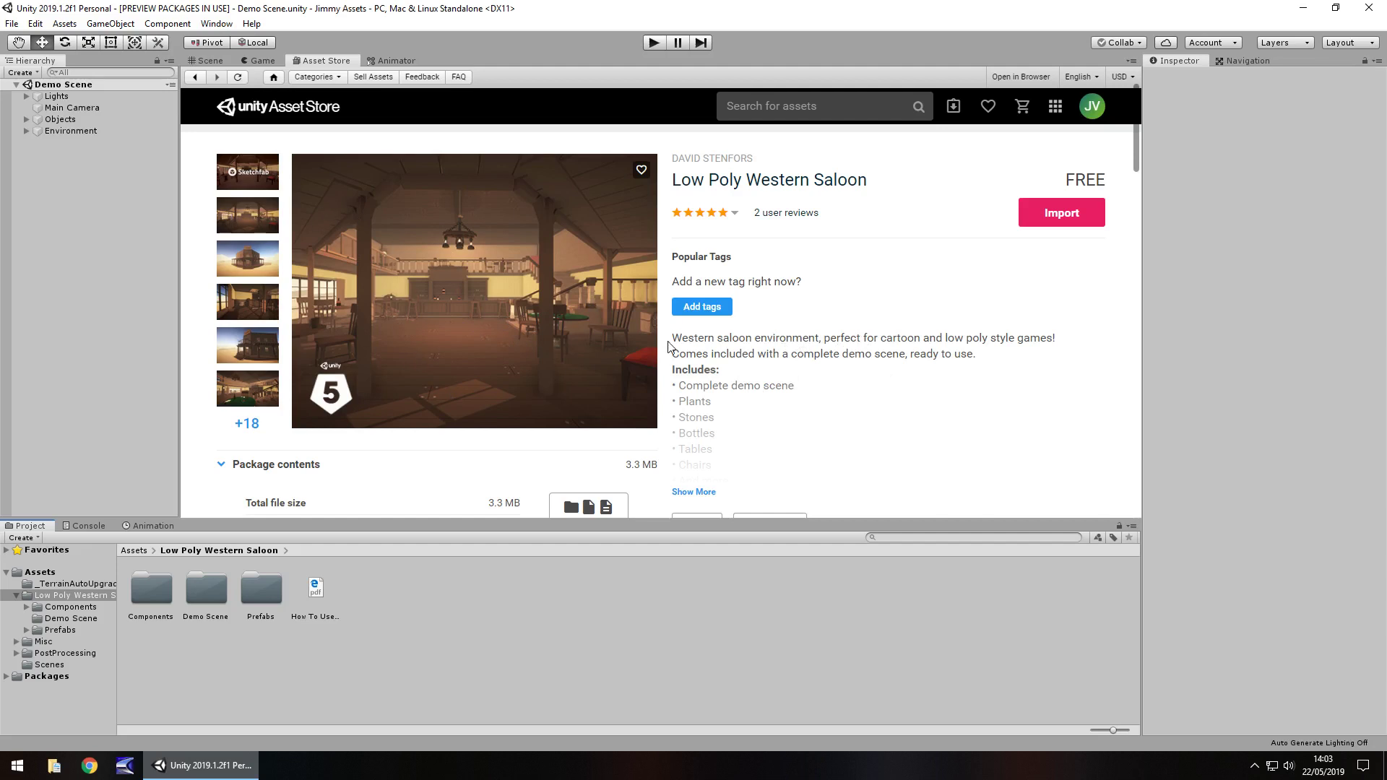
Step: Switch back to the Scene view and select the Saloon object, viewed from outside
left_click(203, 62)
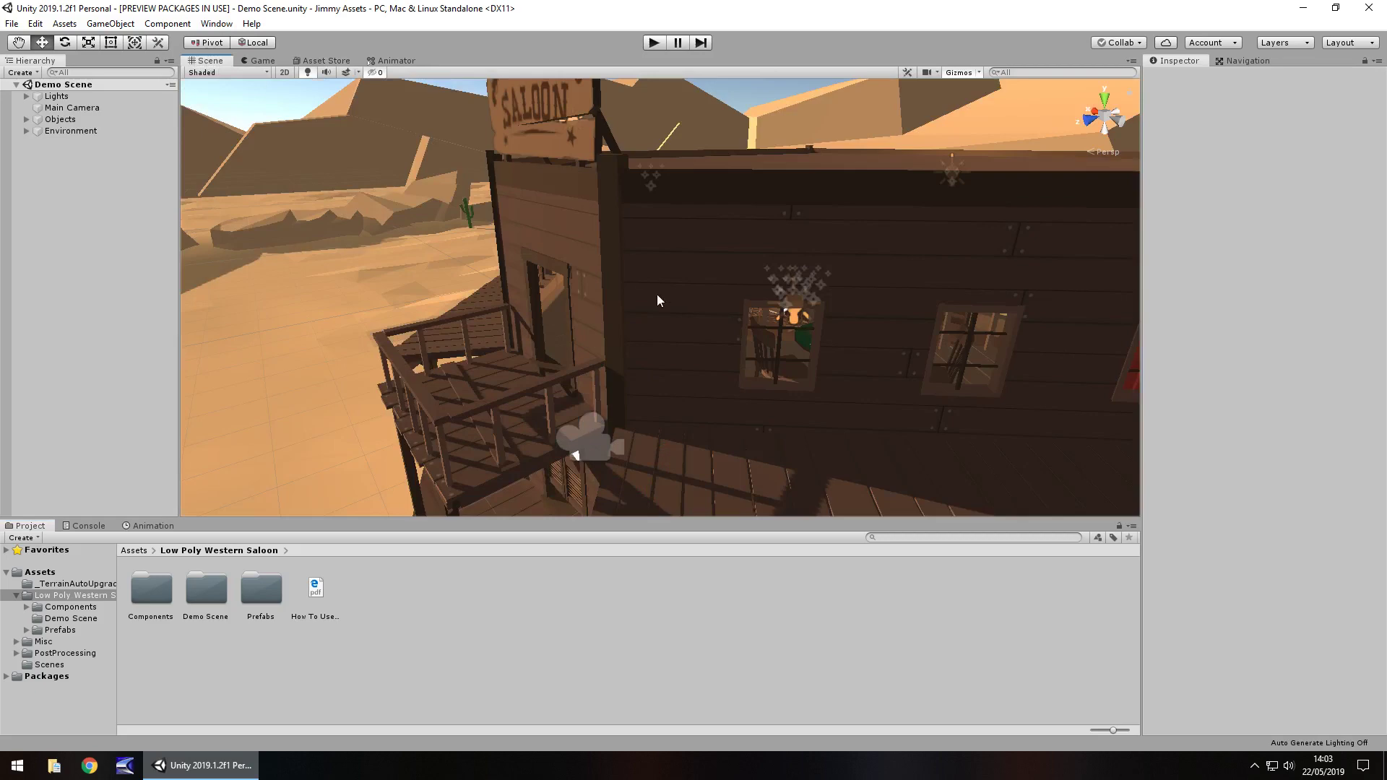
mouse_move(657, 300)
right_mouse_down()
mouse_move(571, 313)
mouse_move(816, 322)
mouse_move(685, 335)
mouse_move(797, 375)
mouse_move(979, 346)
mouse_move(1309, 419)
mouse_move(568, 253)
mouse_move(613, 263)
right_mouse_up()
left_click(605, 268)
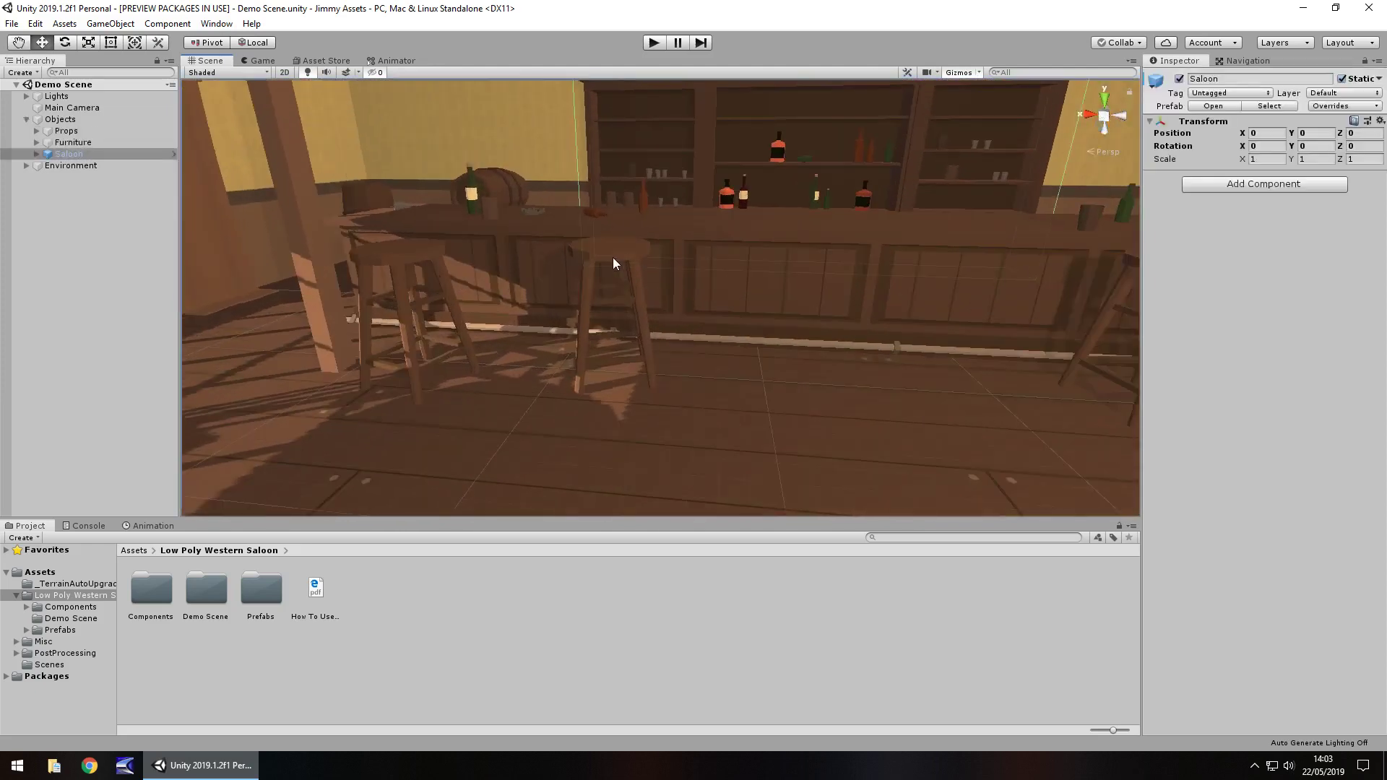
Step: Select the bar counter and the saloon_main mesh, then fly into the saloon interior
left_click(606, 244)
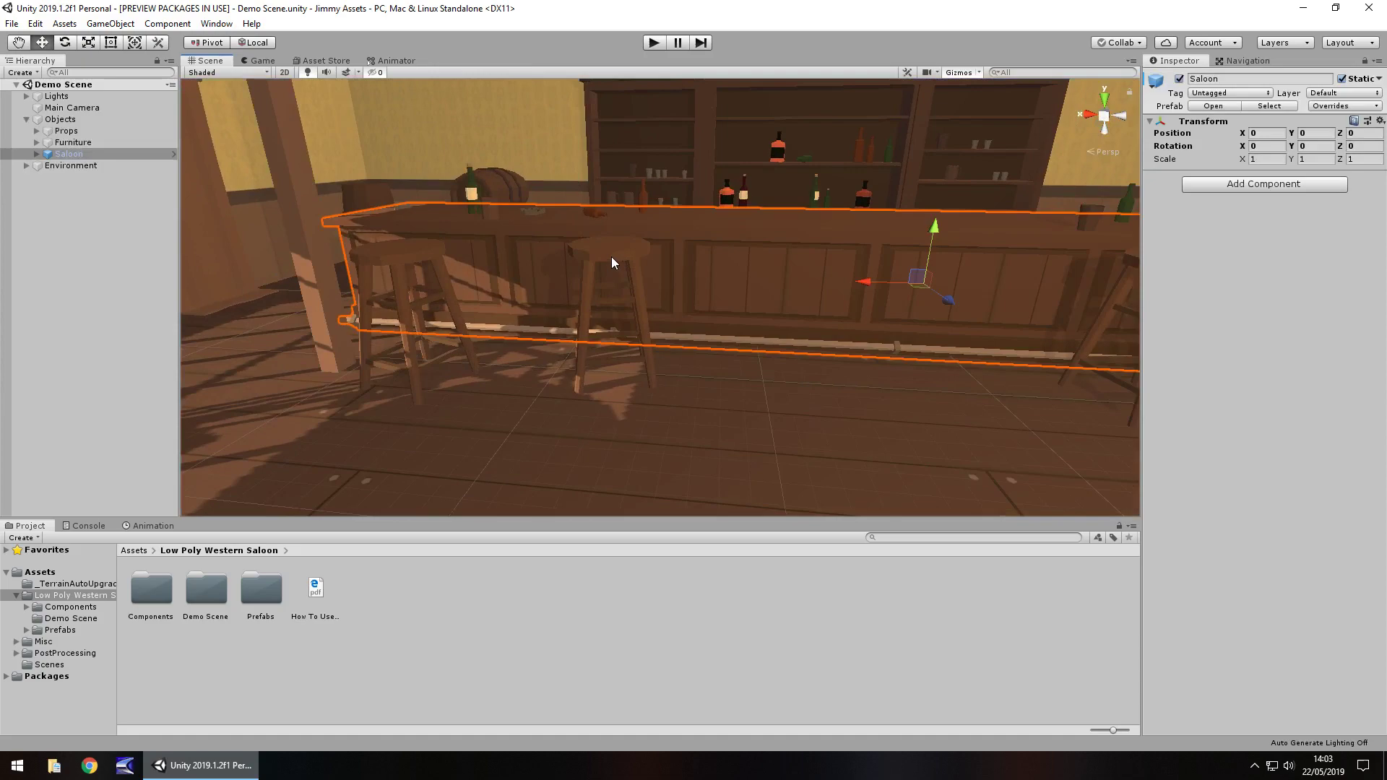
left_click(608, 416)
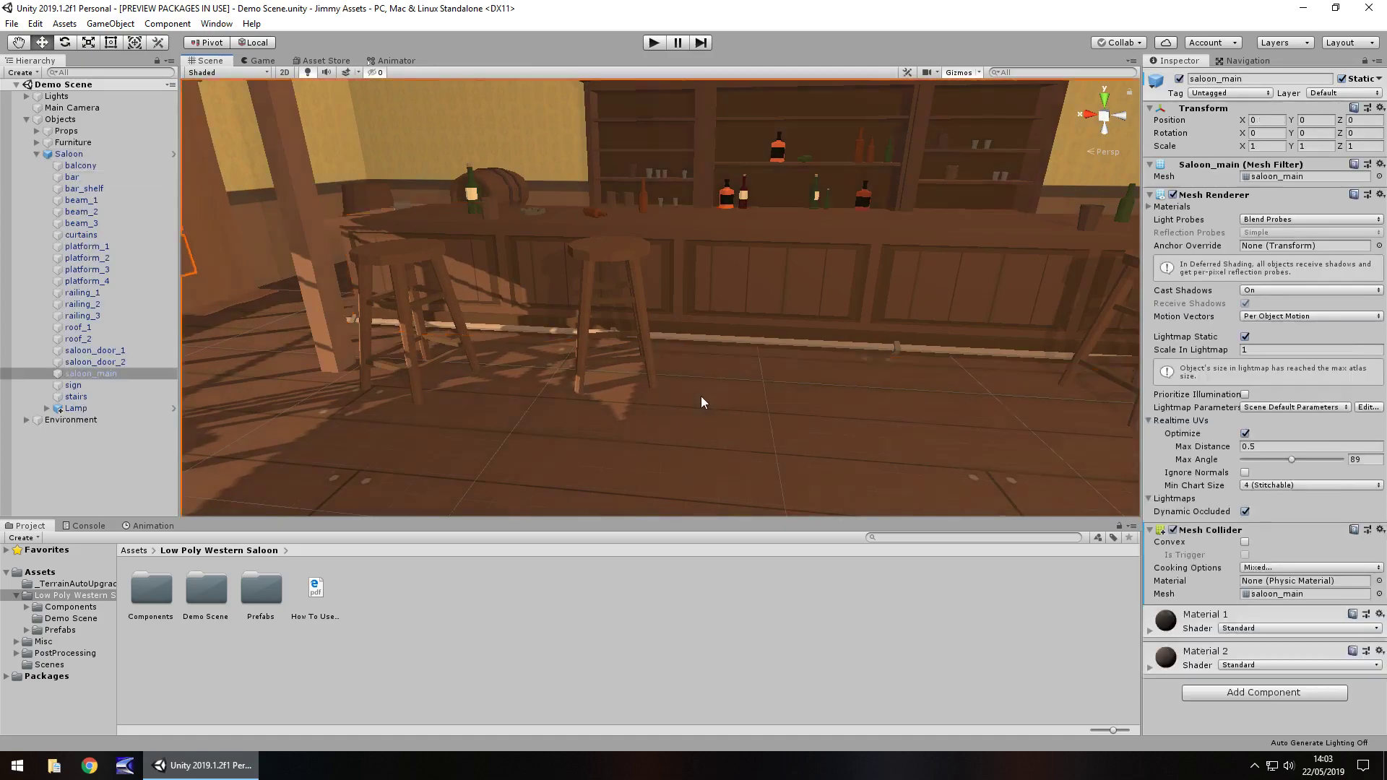
mouse_move(701, 396)
right_mouse_down()
mouse_move(661, 372)
mouse_move(647, 380)
mouse_move(588, 311)
mouse_move(511, 338)
right_mouse_up()
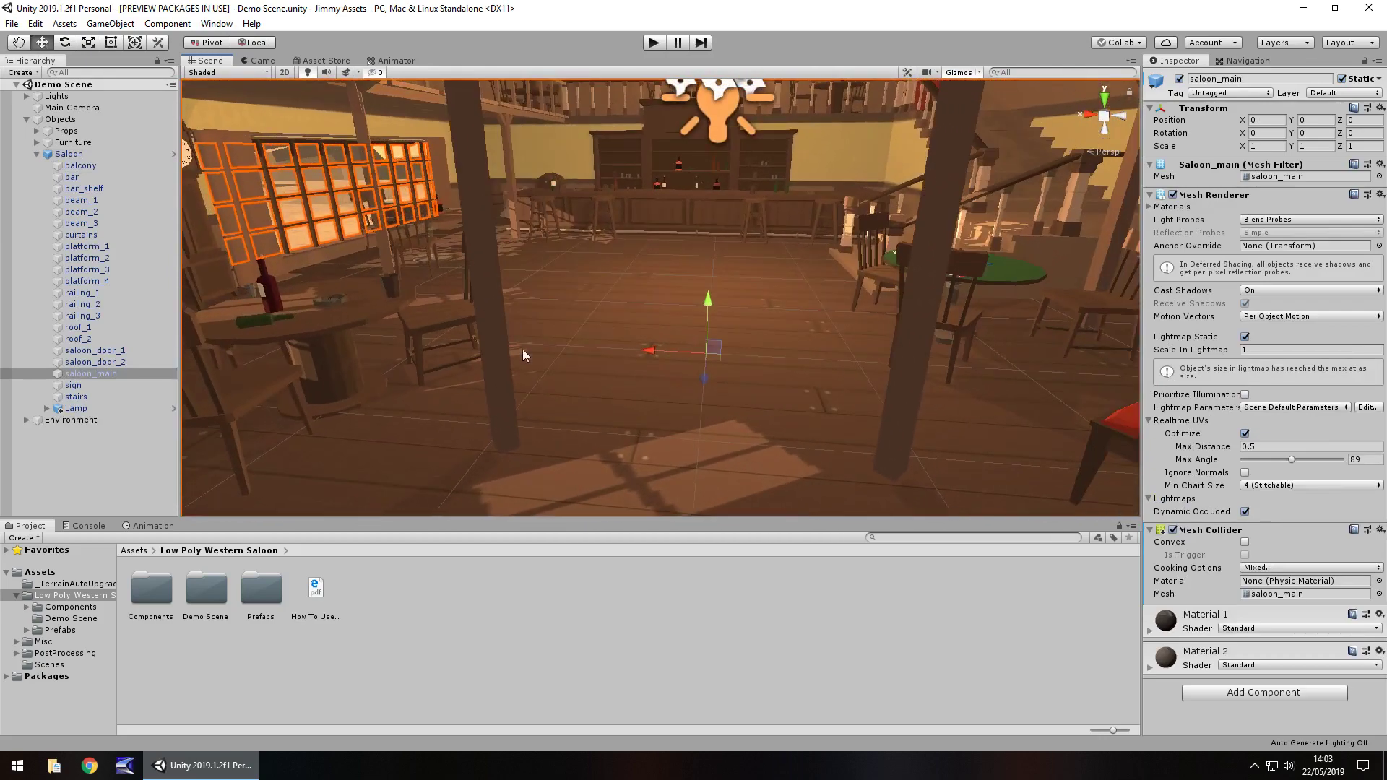
mouse_move(511, 336)
right_mouse_down()
mouse_move(588, 348)
mouse_move(539, 365)
right_mouse_up()
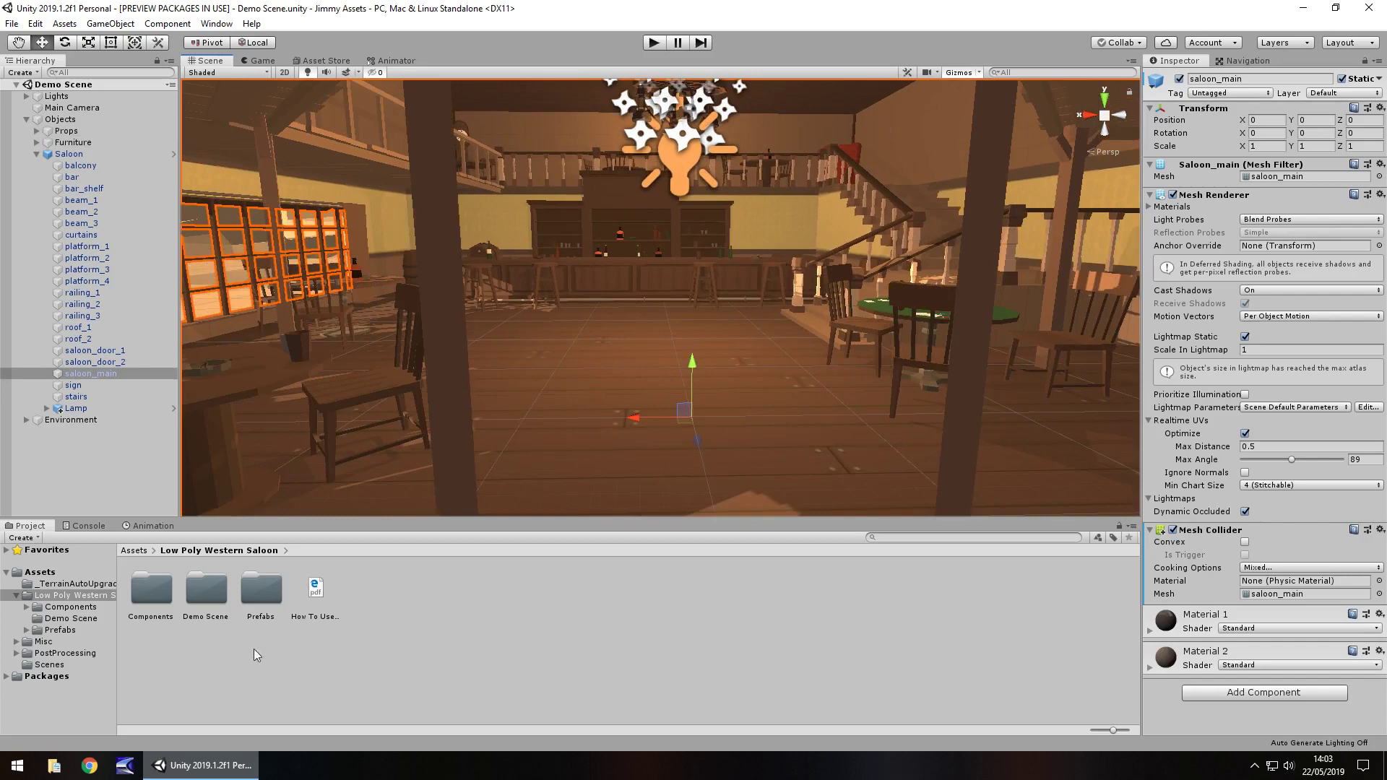
Step: Open the Demo Scene folder, then the Prefabs folder and its Tables subfolder
double_click(214, 602)
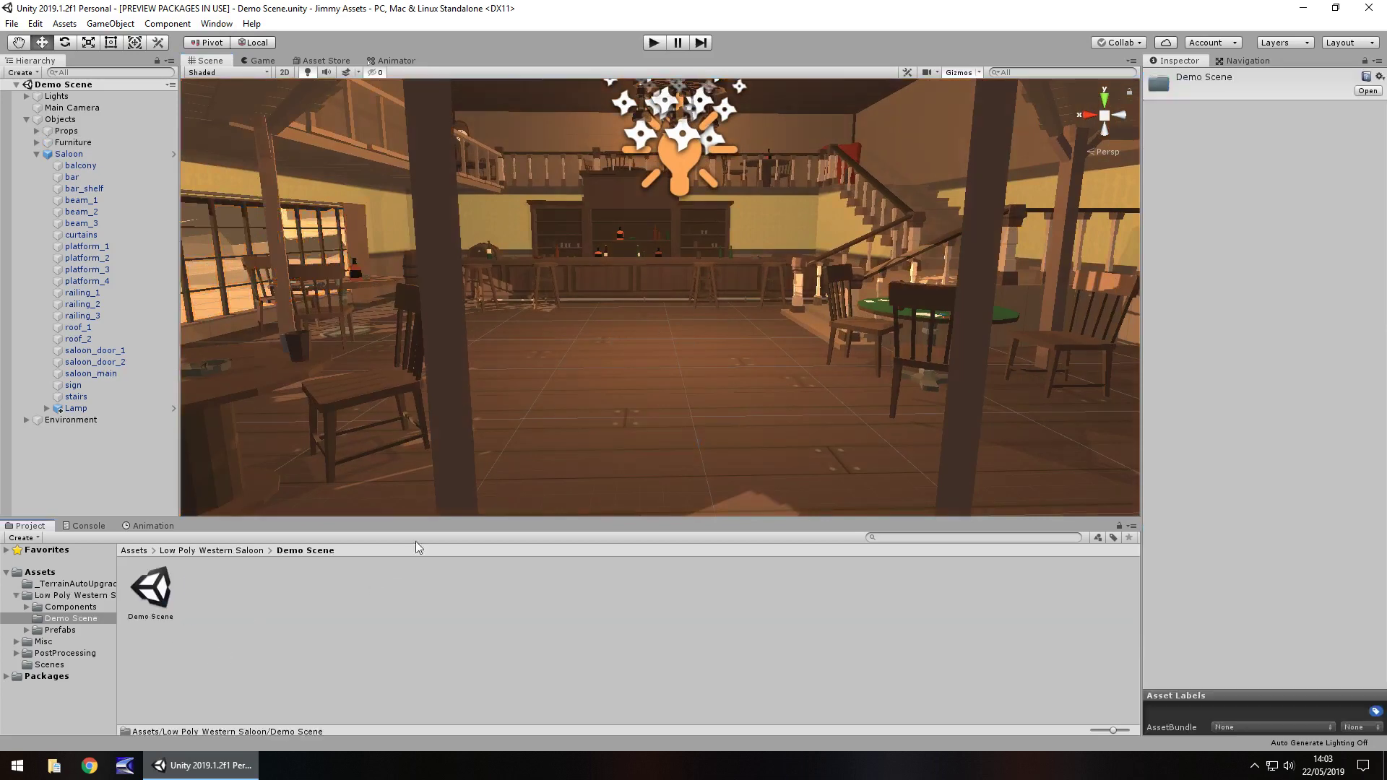
right_click_drag(790, 316, 779, 321)
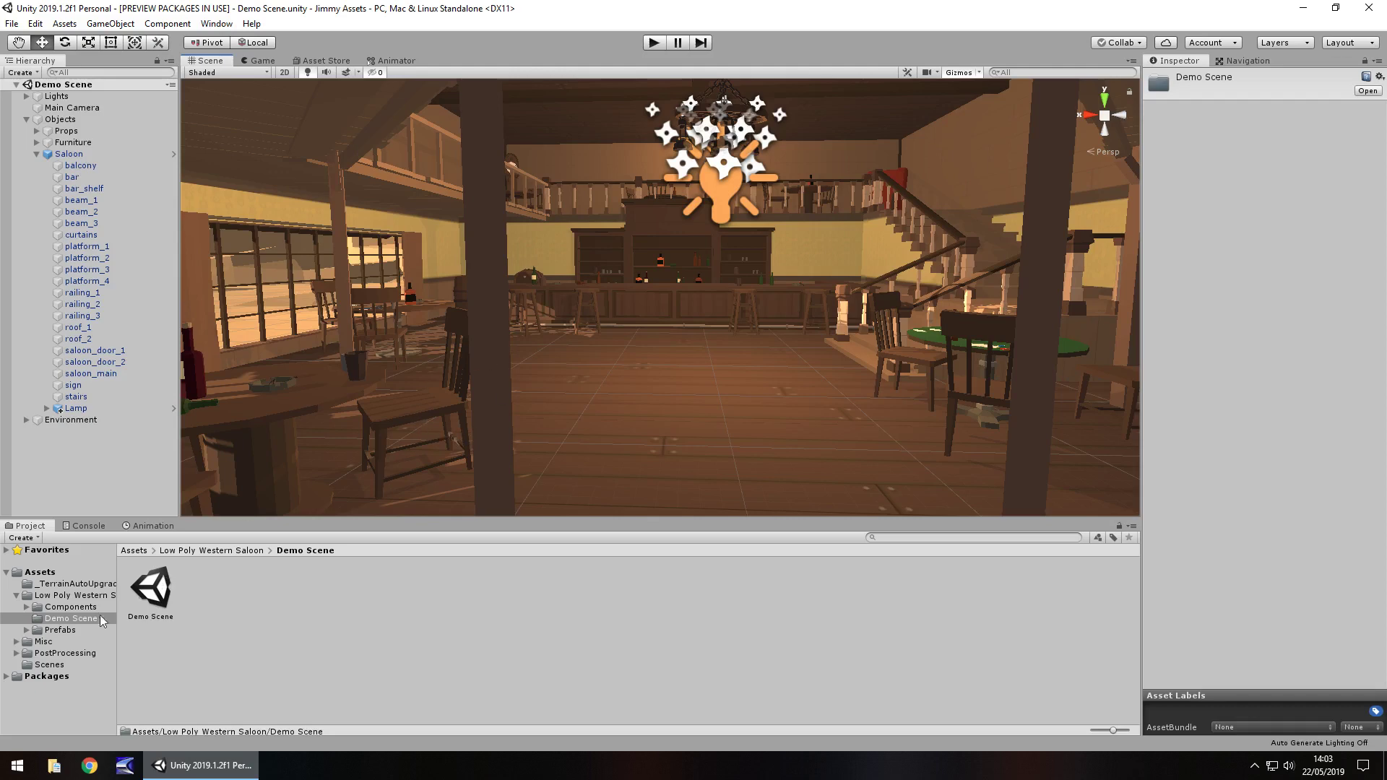
left_click(66, 629)
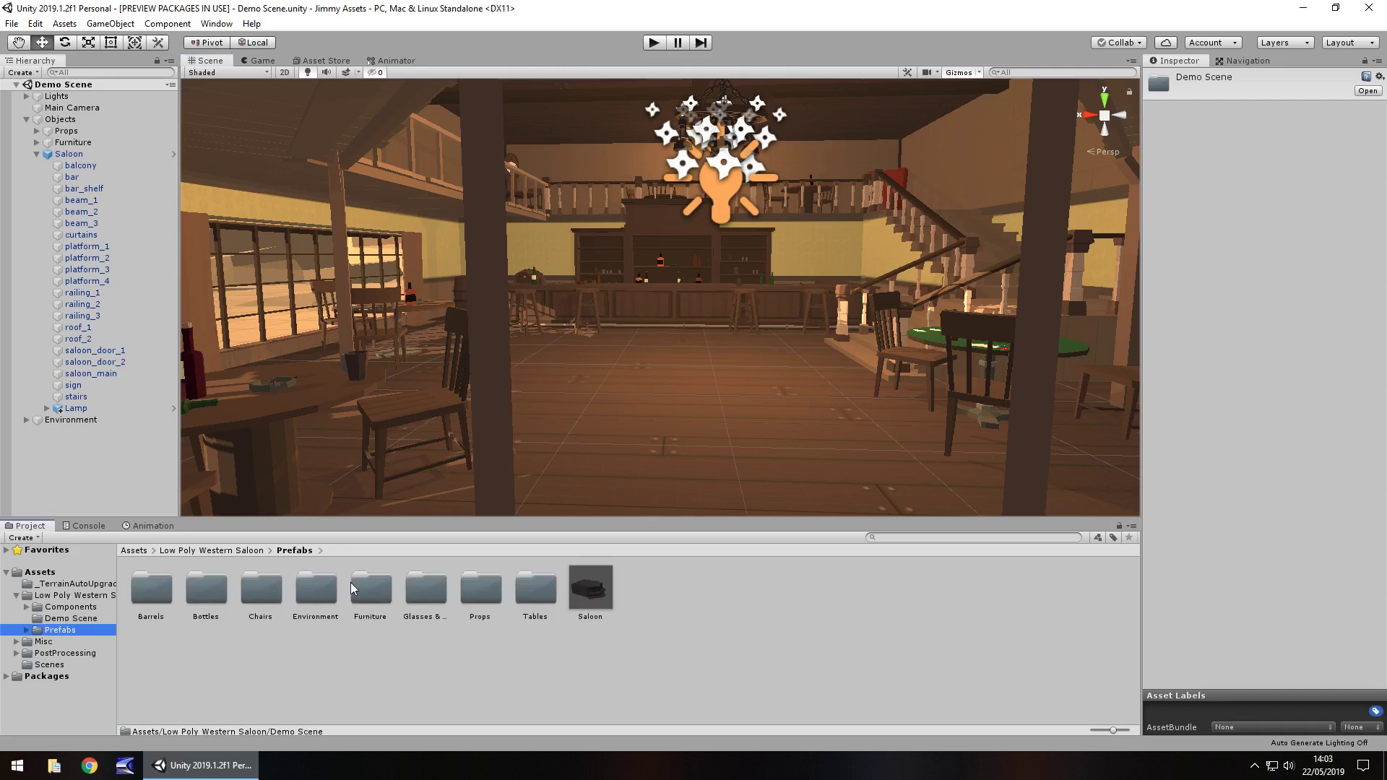
double_click(547, 595)
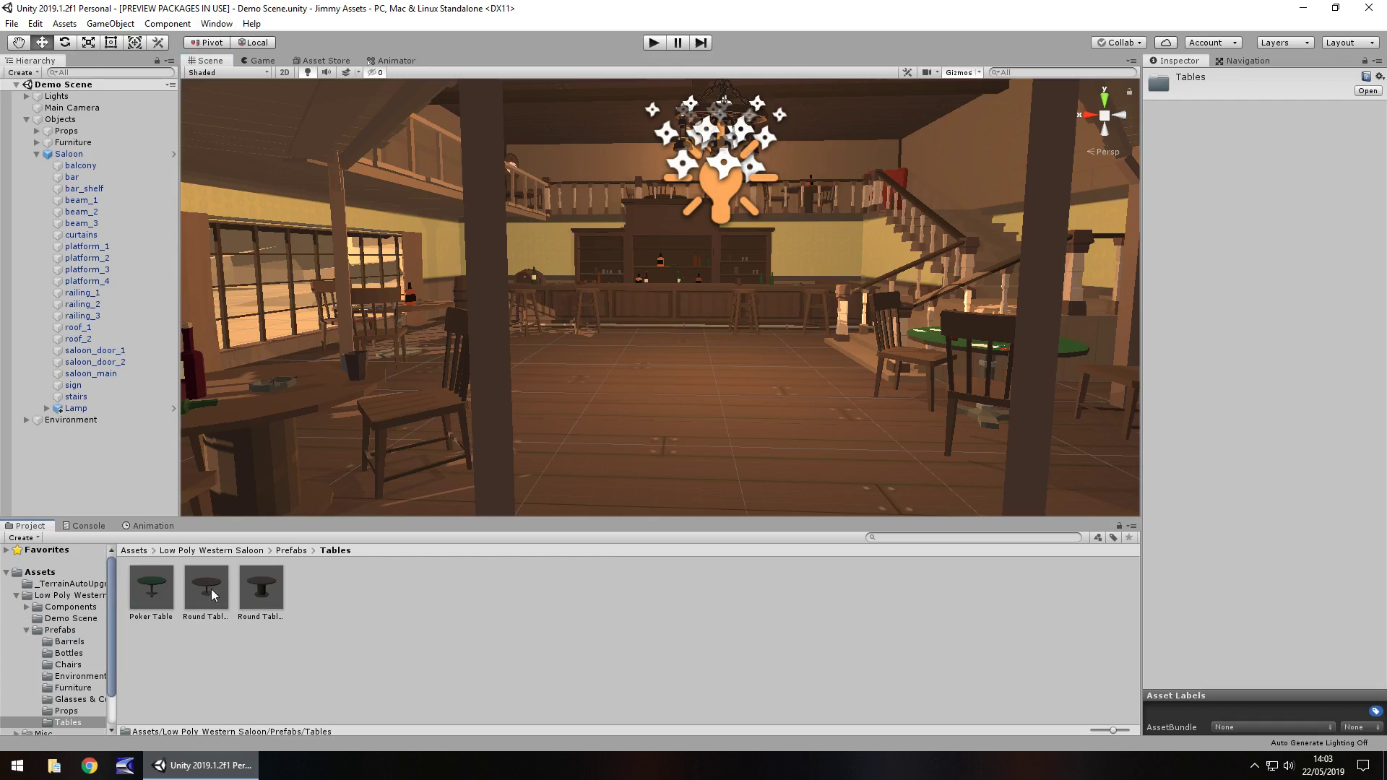
Step: Go back to the prefab folders, open Props, and dismiss the antivirus notification
left_click(293, 549)
left_click(497, 606)
double_click(497, 605)
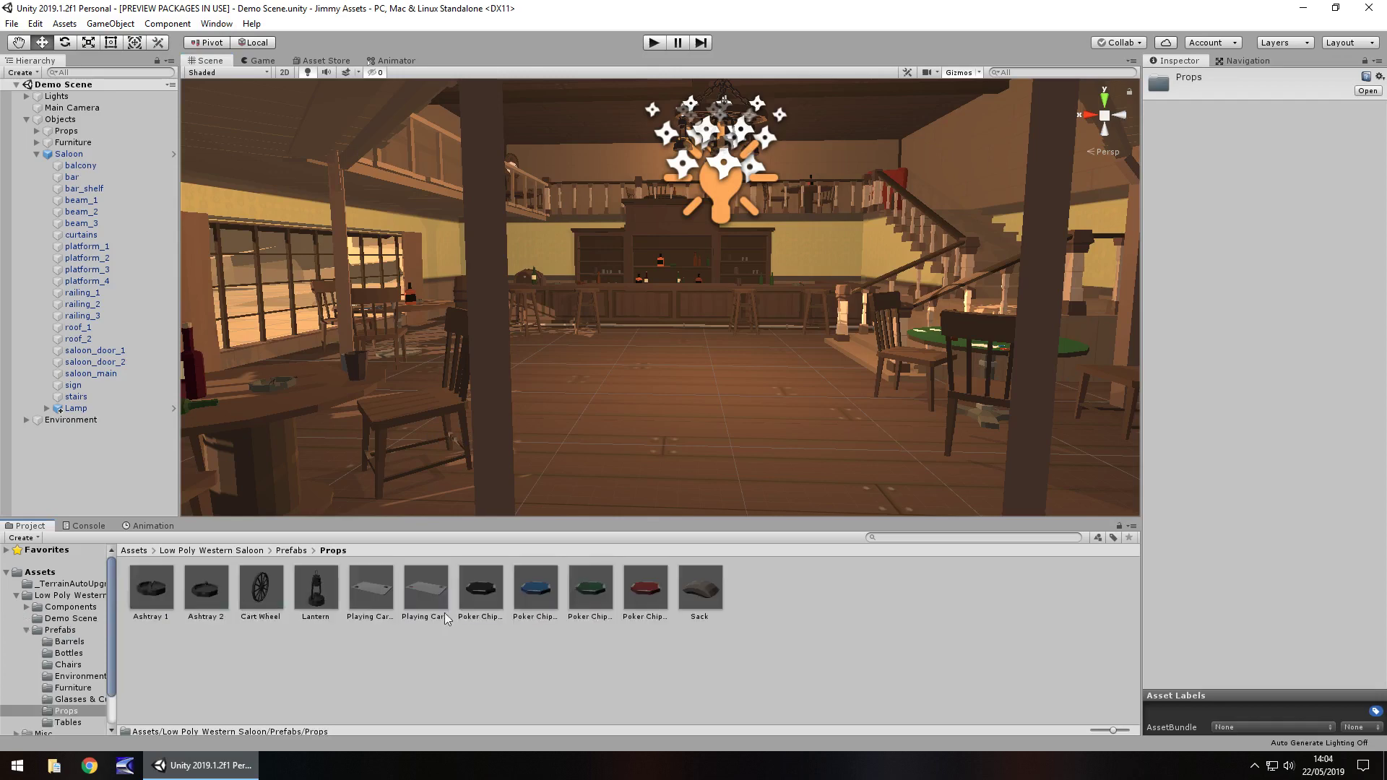
left_click(1359, 626)
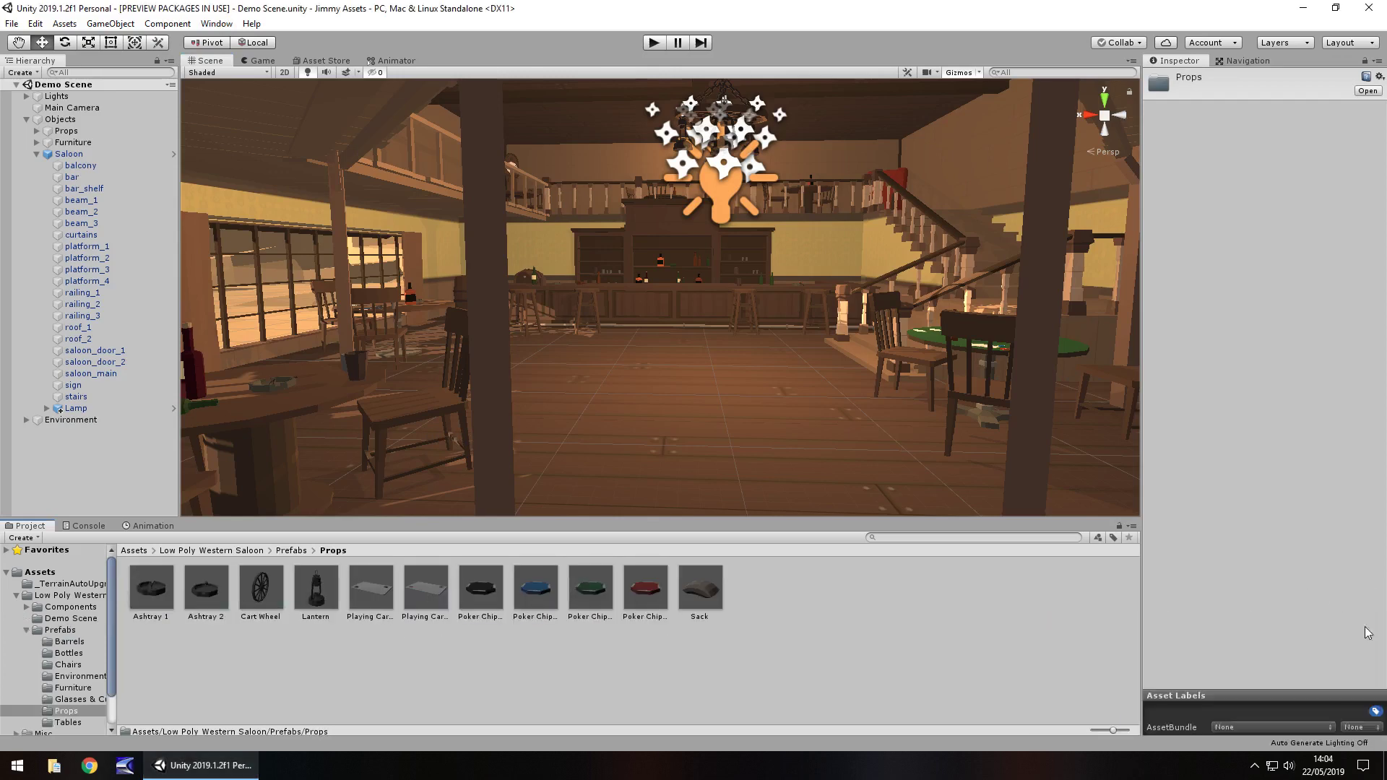
Step: Browse the Furniture, Environment, Bottles and Barrels prefabs, ending on Chairs
left_click(72, 700)
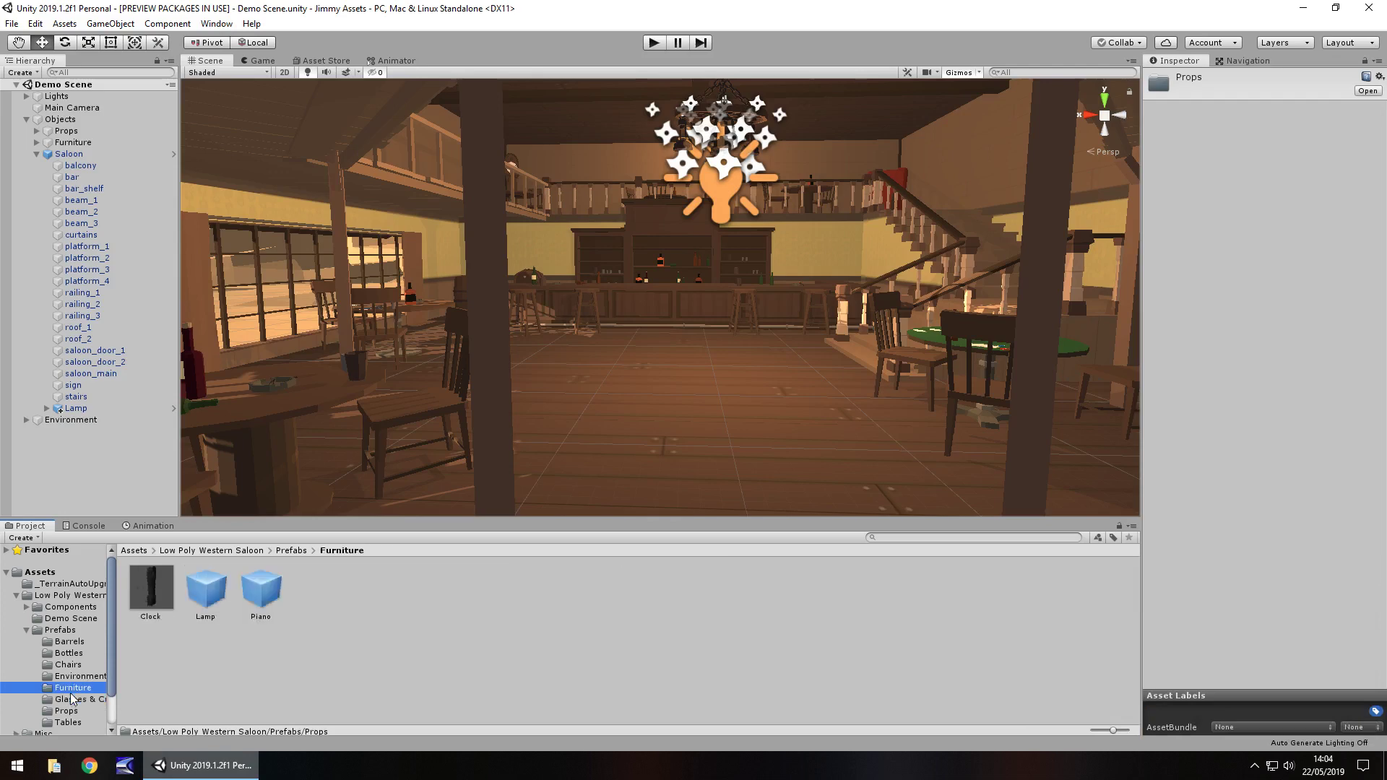
left_click(66, 676)
left_click(63, 664)
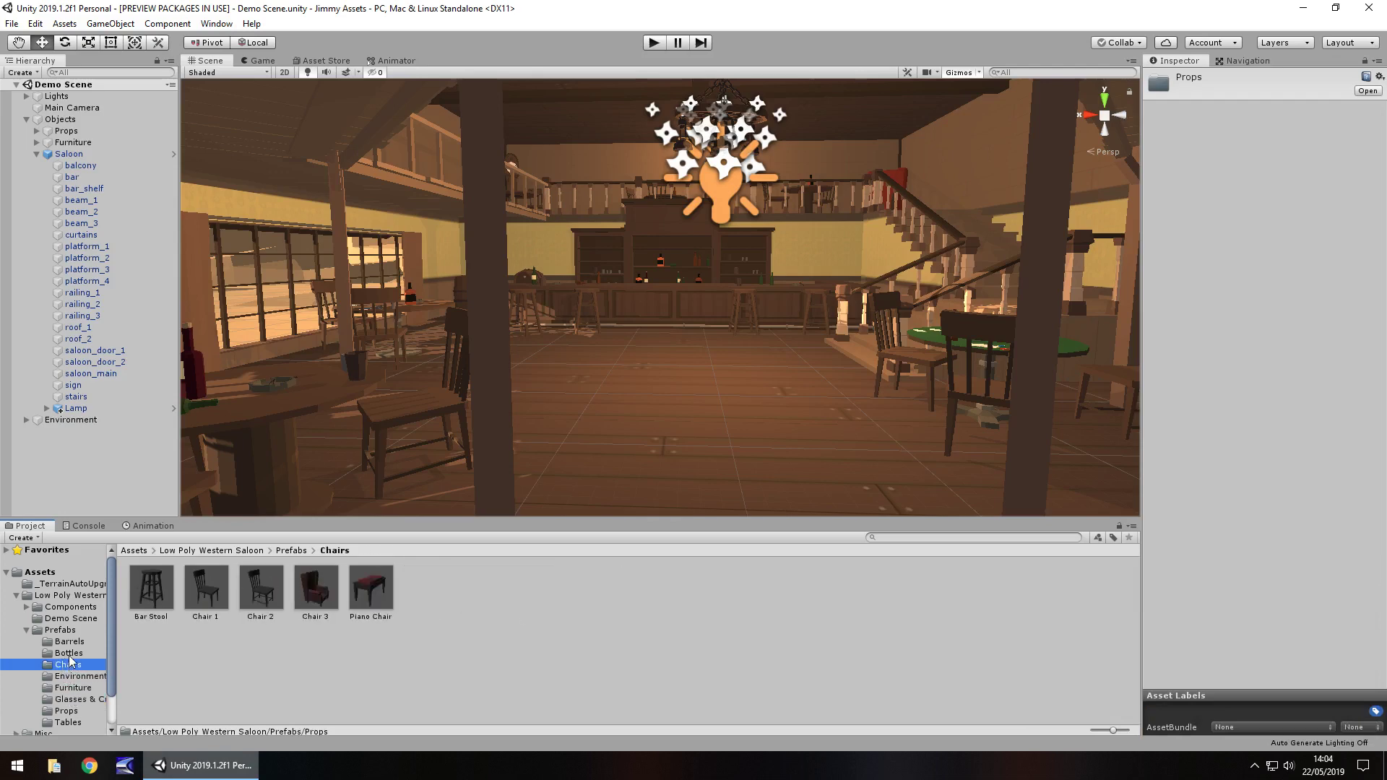
key("Up")
key("Up")
left_click(77, 664)
Step: Inspect Chair 2's Props Material and its smoothness source choices, leaving them unchanged
left_click(279, 581)
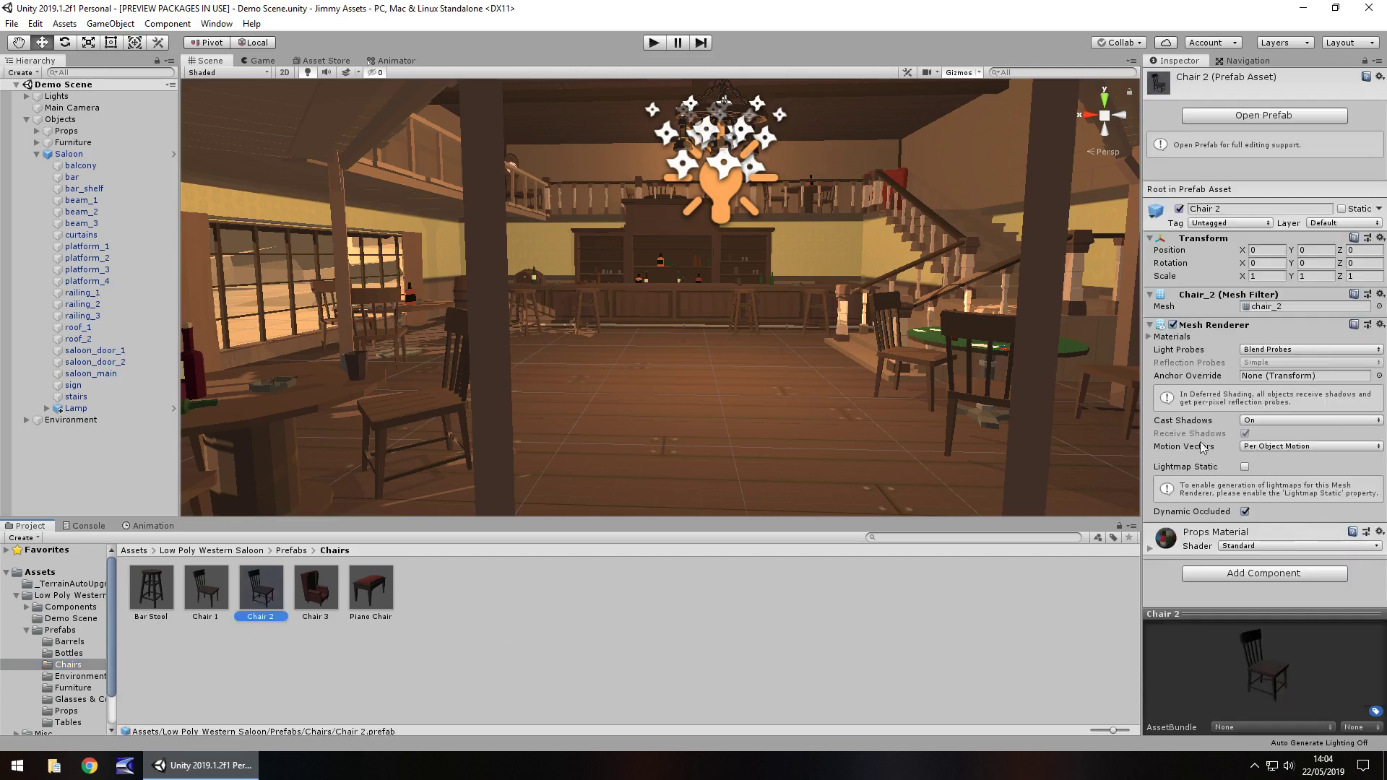
left_click(1149, 549)
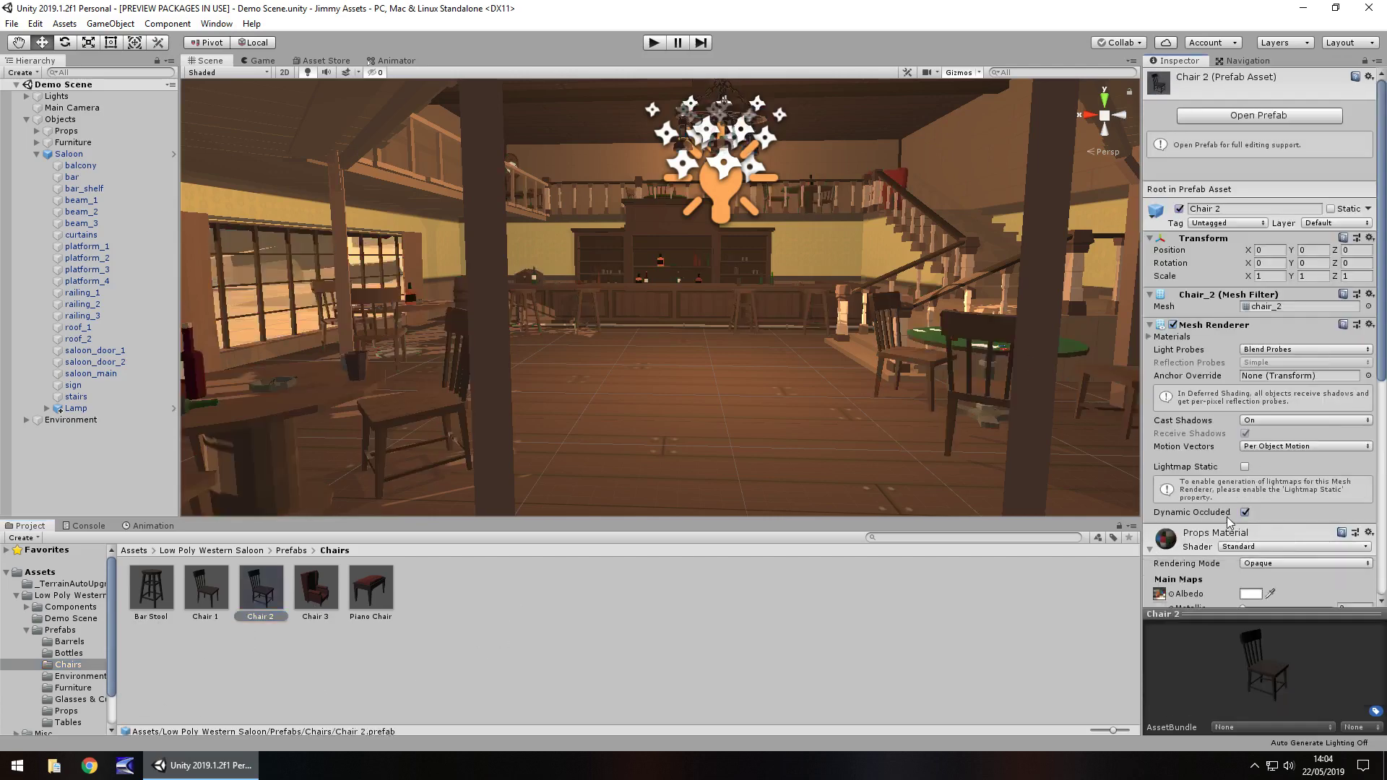
scroll(1198, 427, "down", 5)
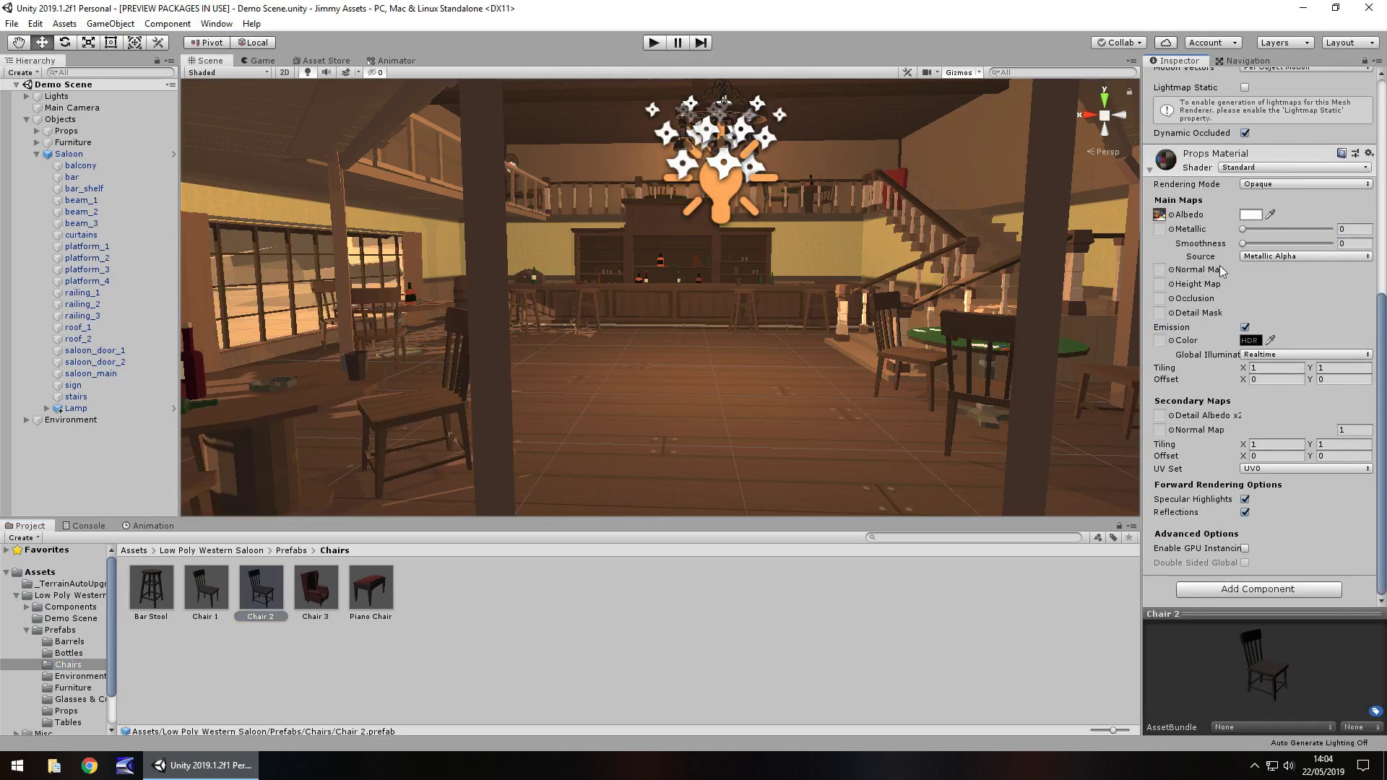
left_click(1294, 257)
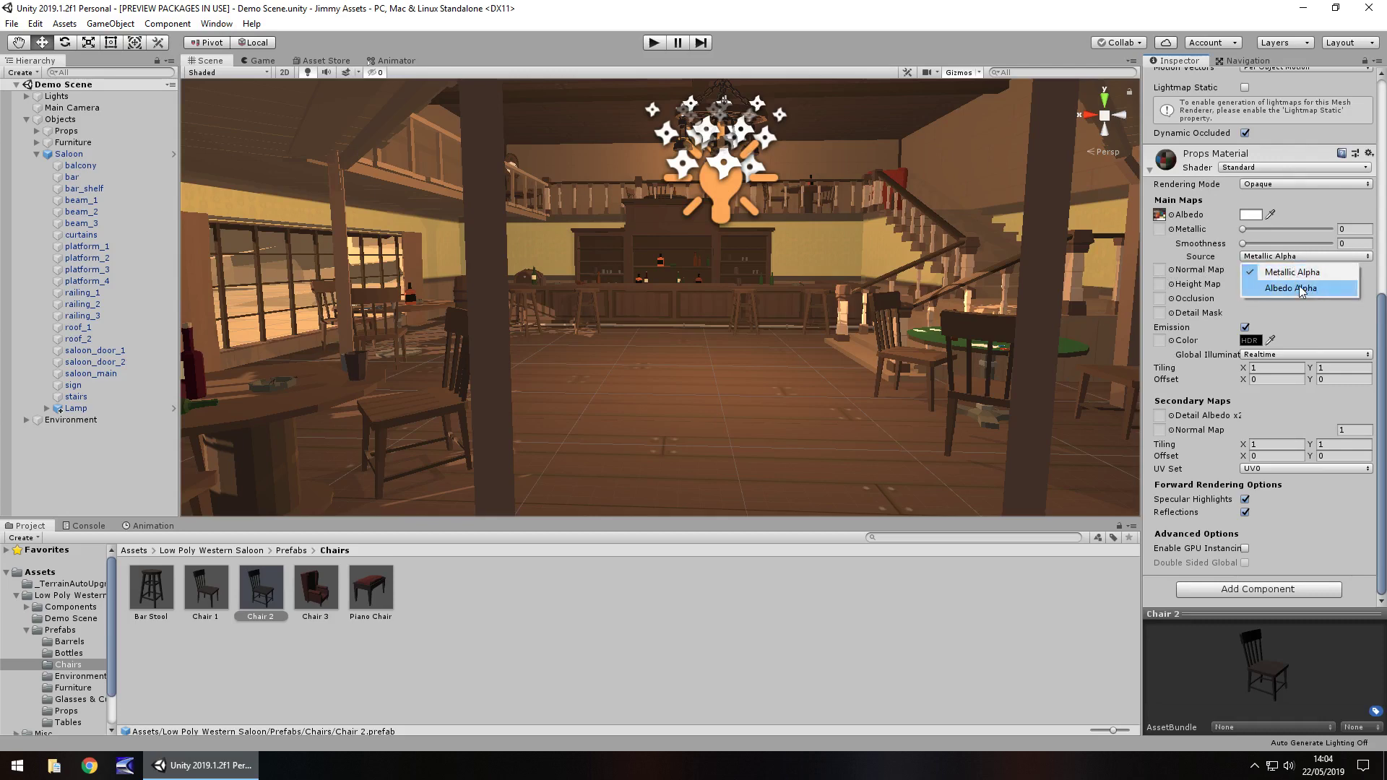
left_click(583, 634)
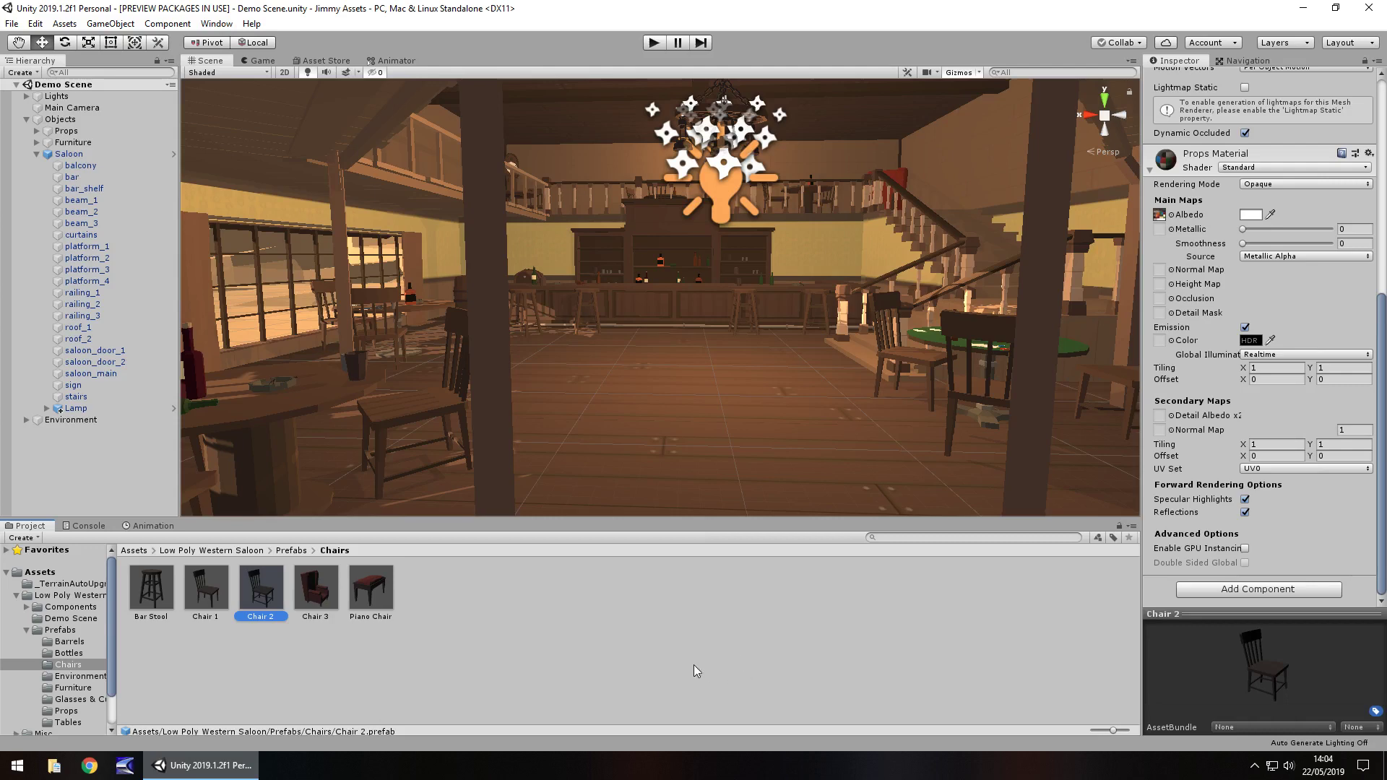
Step: After a look at the Asset Store page, enable Post Processing Behaviour on Main Camera
left_click(347, 62)
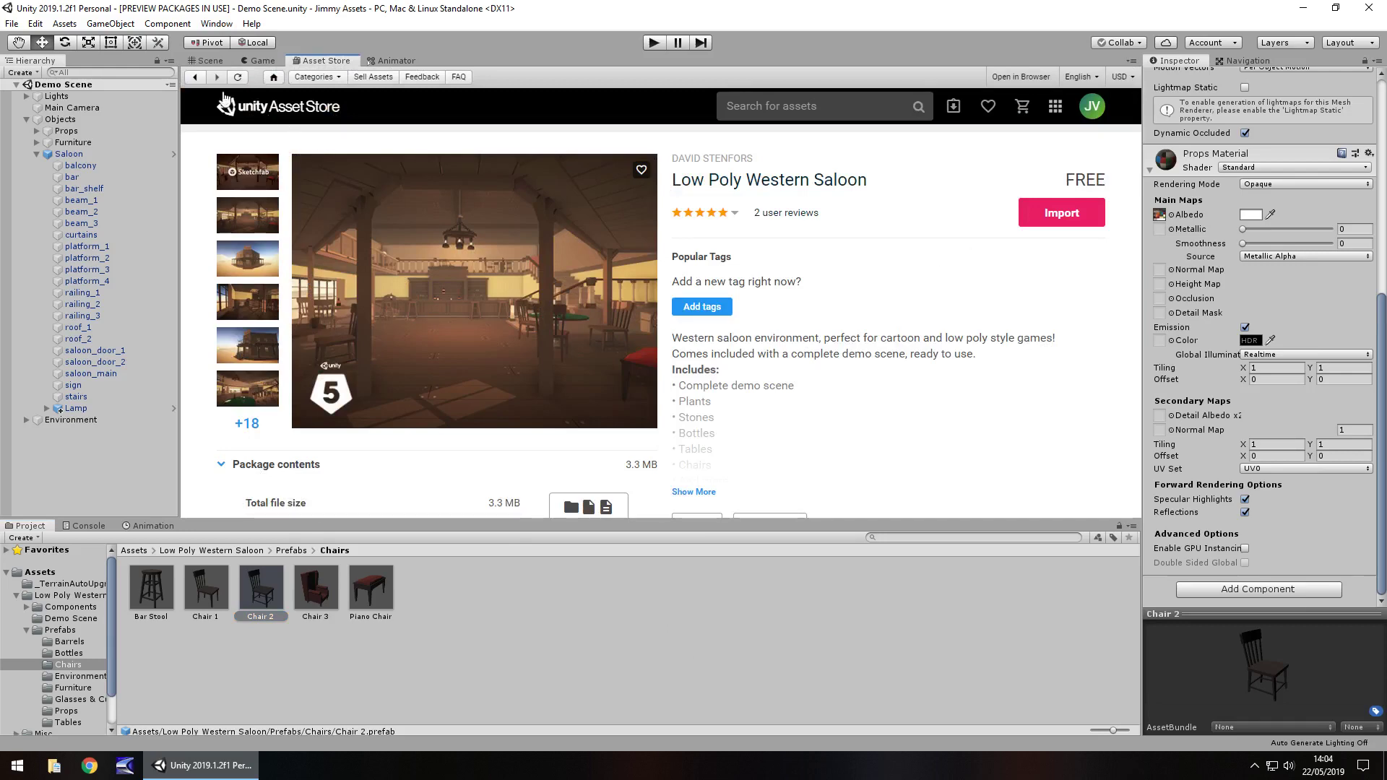
left_click(212, 62)
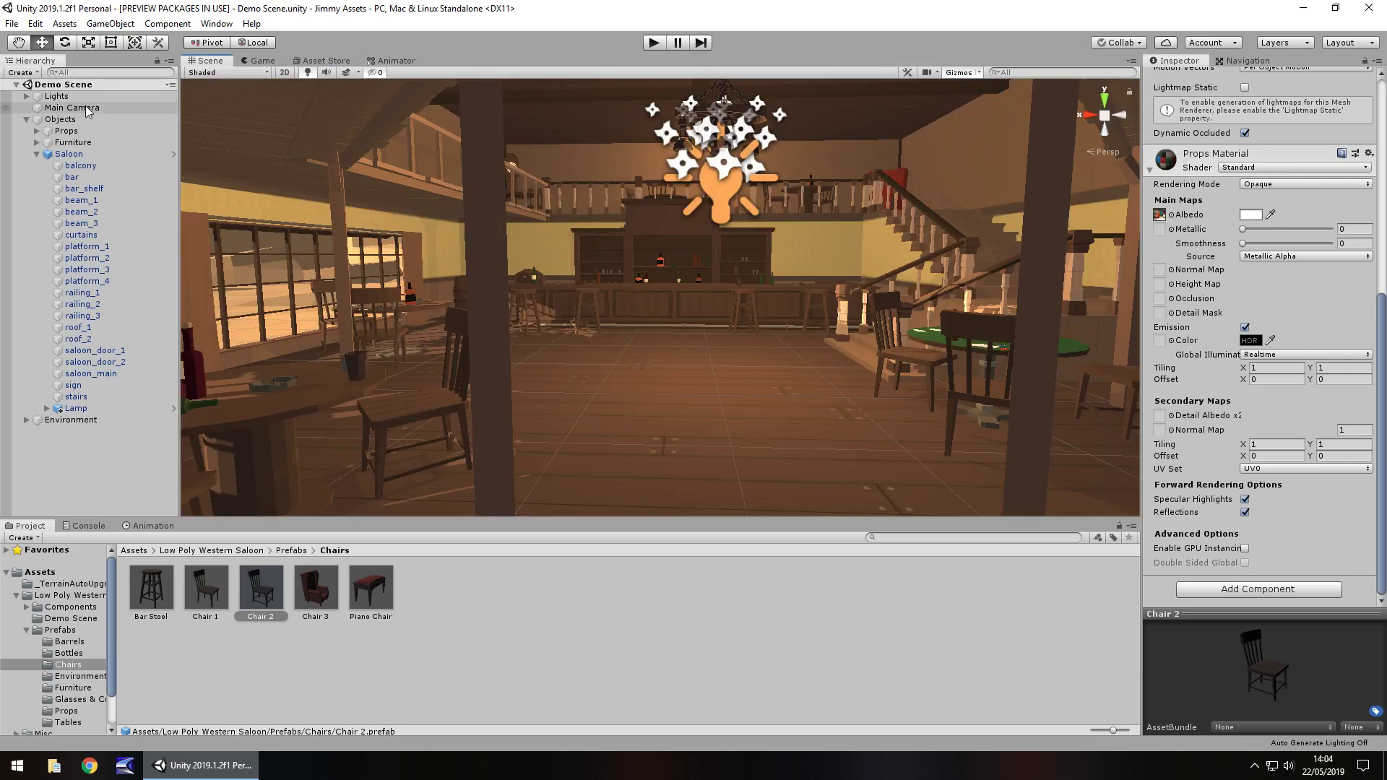
left_click(87, 108)
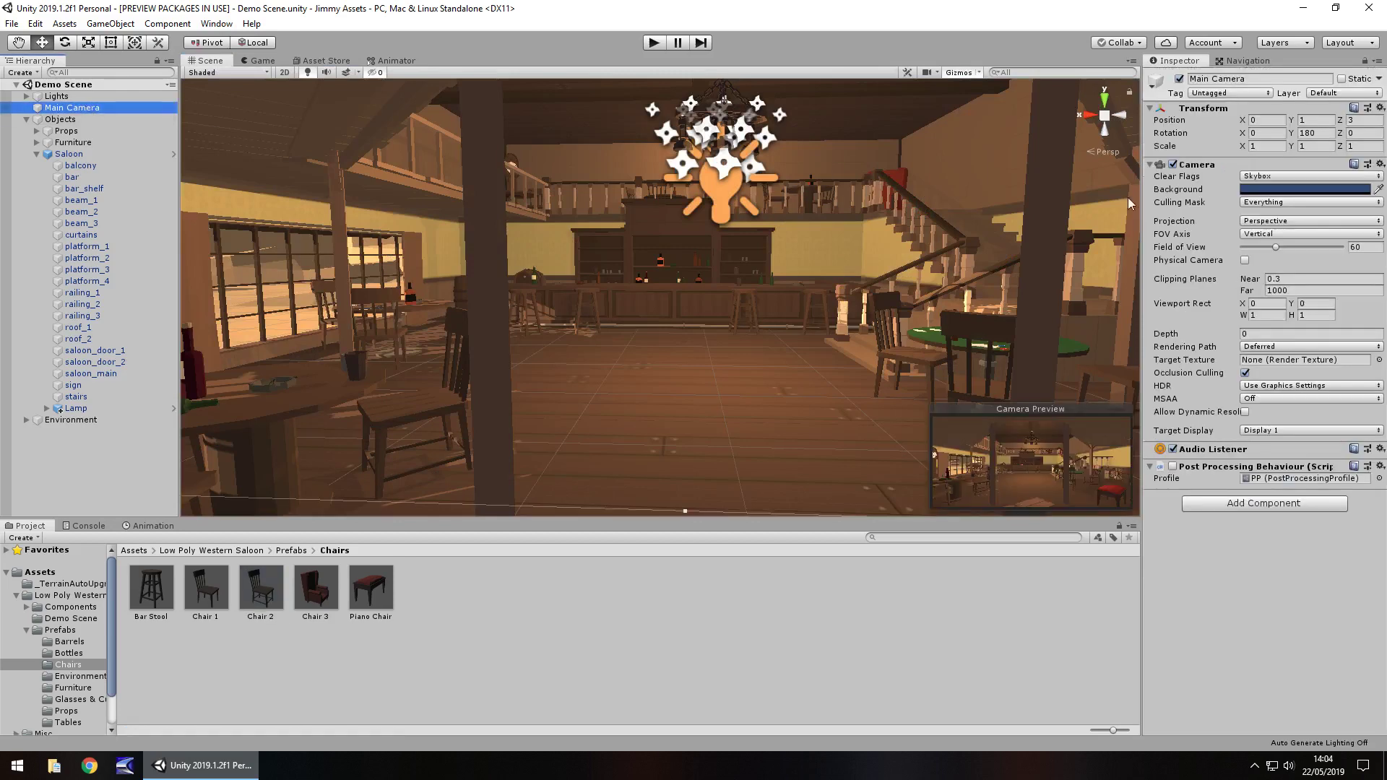
left_click(1172, 467)
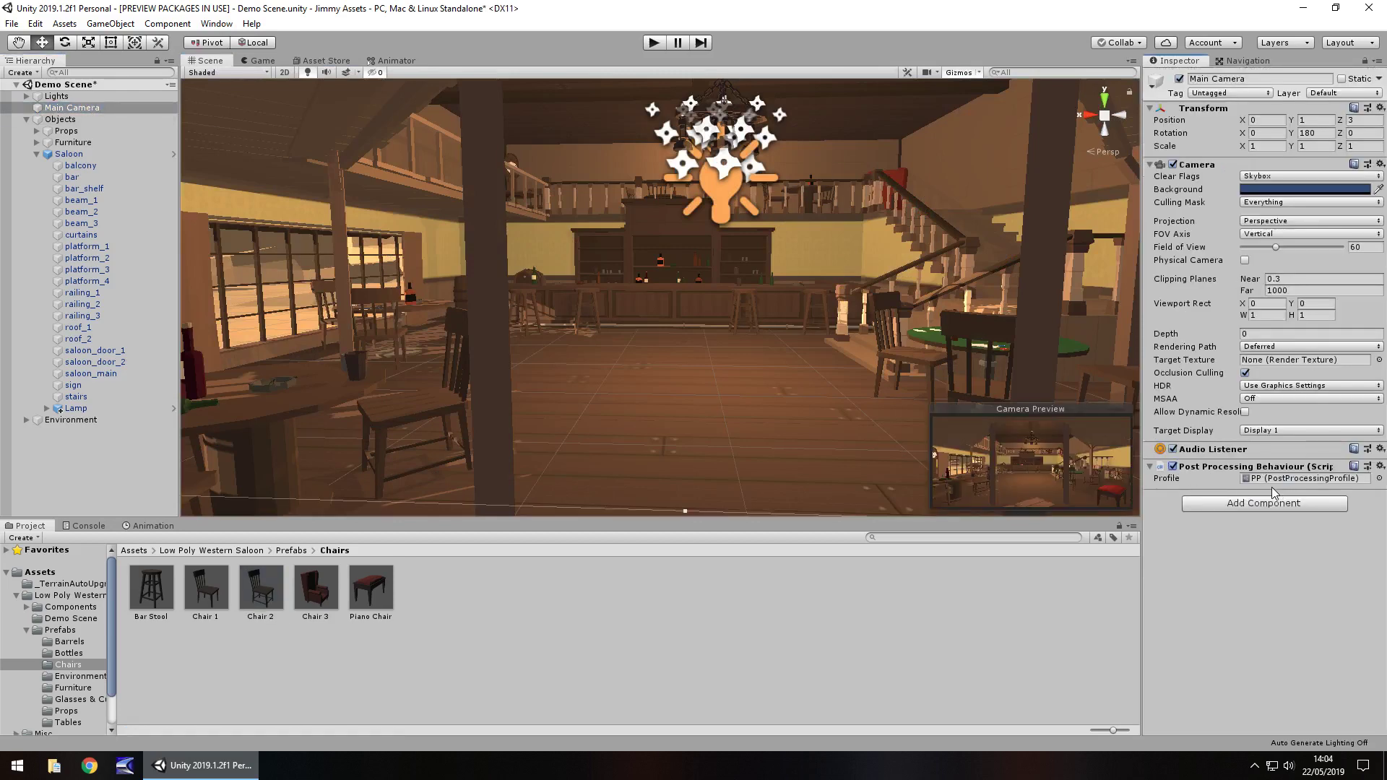
left_click(657, 46)
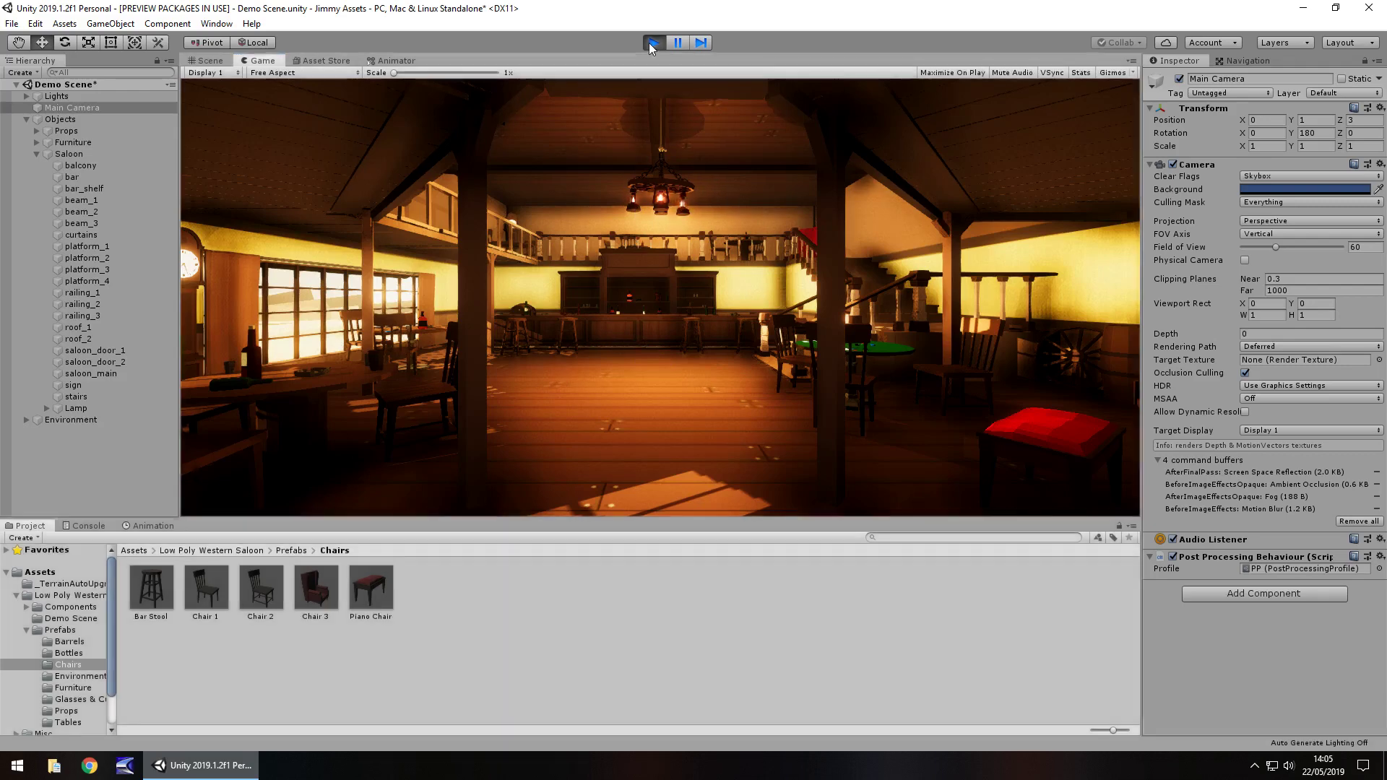
left_click(653, 42)
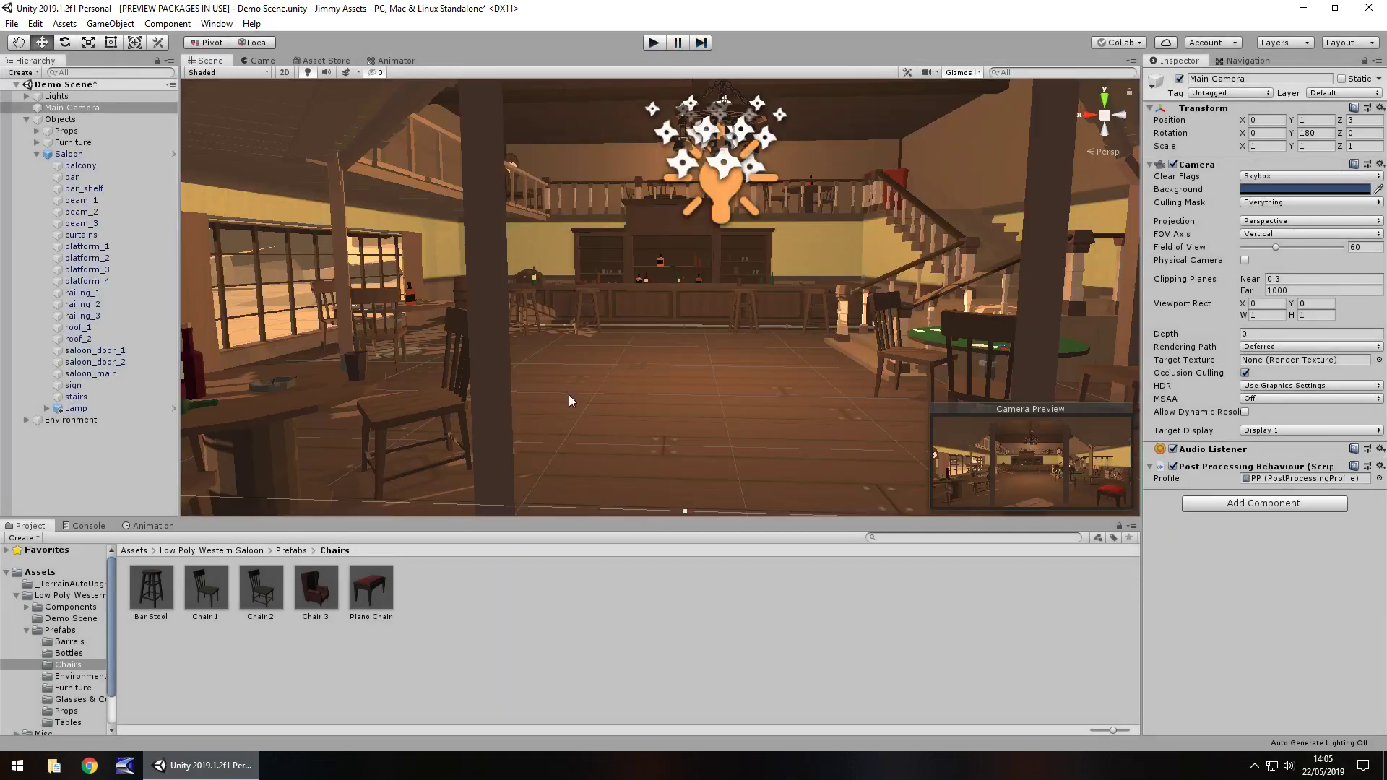
scroll(620, 324, "up", 3)
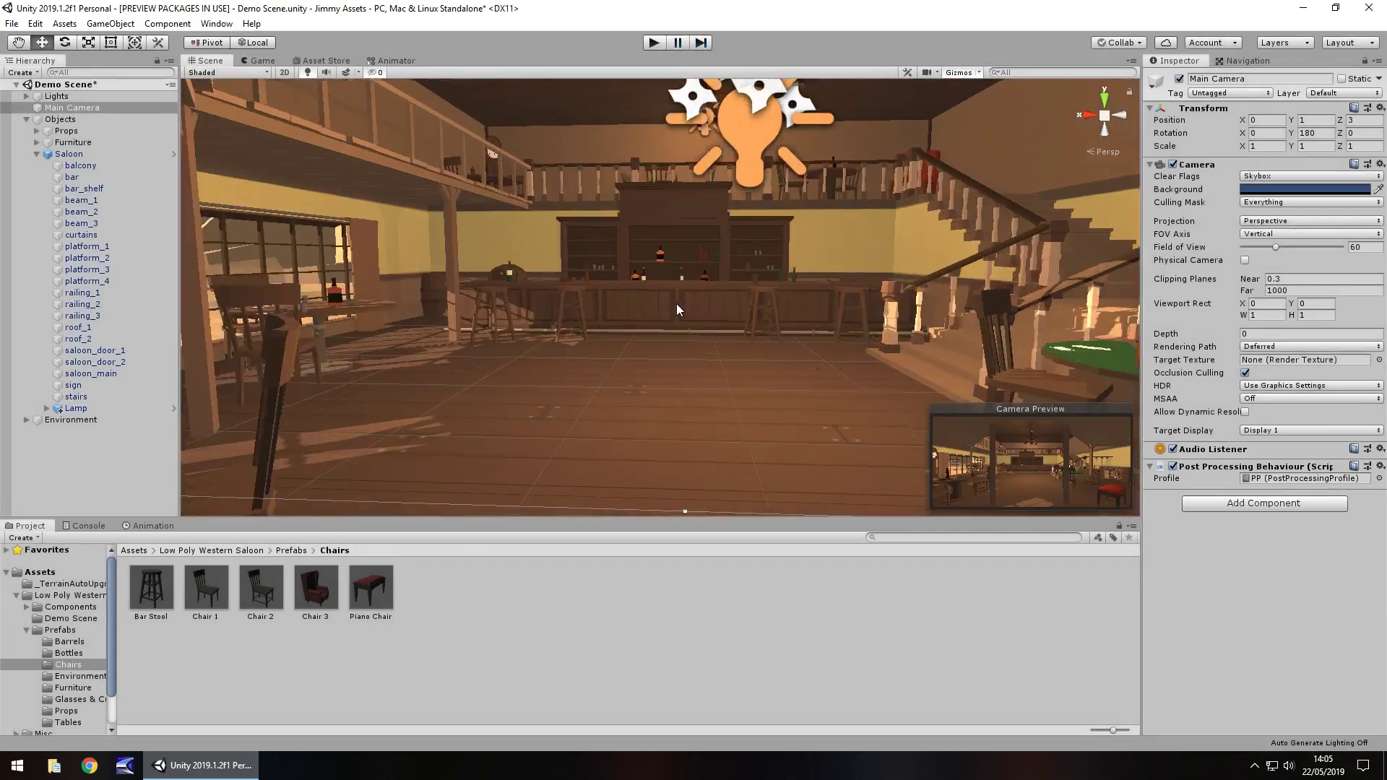
scroll(677, 304, "up", 3)
scroll(664, 320, "up", 3)
Step: Fly up past the bottle shelves to the balcony, then show the saloon pack's store page
mouse_move(667, 351)
middle_mouse_down()
mouse_move(654, 370)
mouse_move(457, 299)
middle_mouse_up()
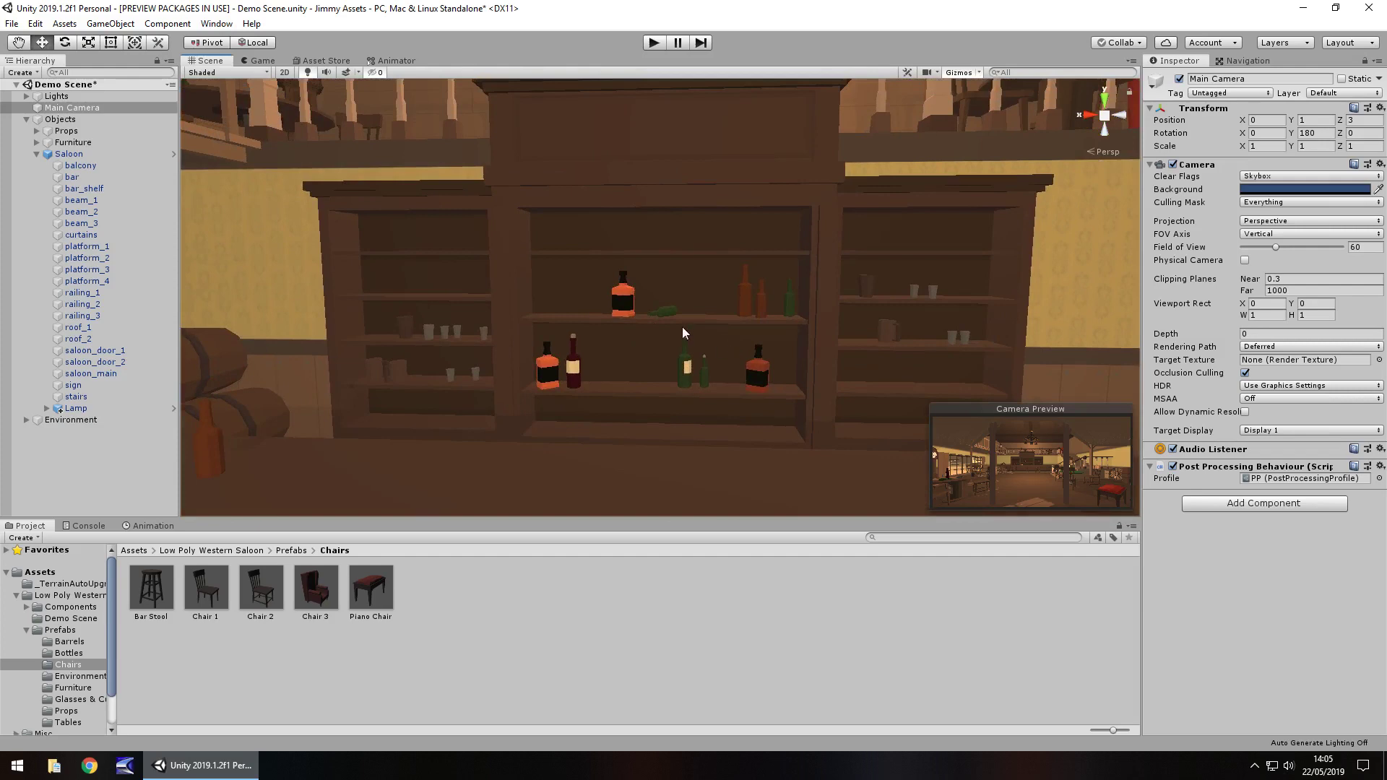
scroll(608, 336, "down", 3)
scroll(532, 309, "down", 3)
mouse_move(511, 264)
middle_mouse_down()
mouse_move(800, 531)
mouse_move(910, 574)
mouse_move(444, 263)
middle_mouse_up()
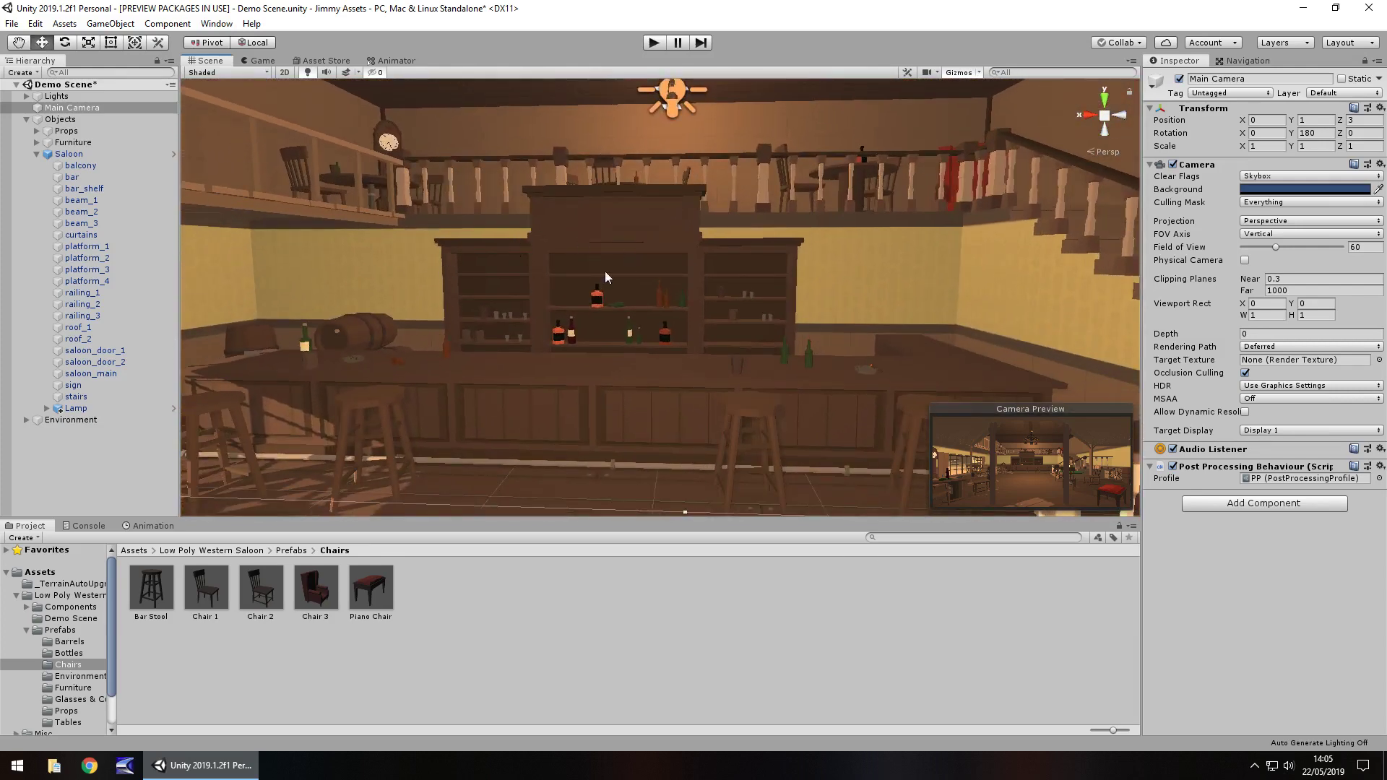
mouse_move(645, 377)
right_mouse_down()
mouse_move(346, 386)
mouse_move(412, 49)
right_mouse_up()
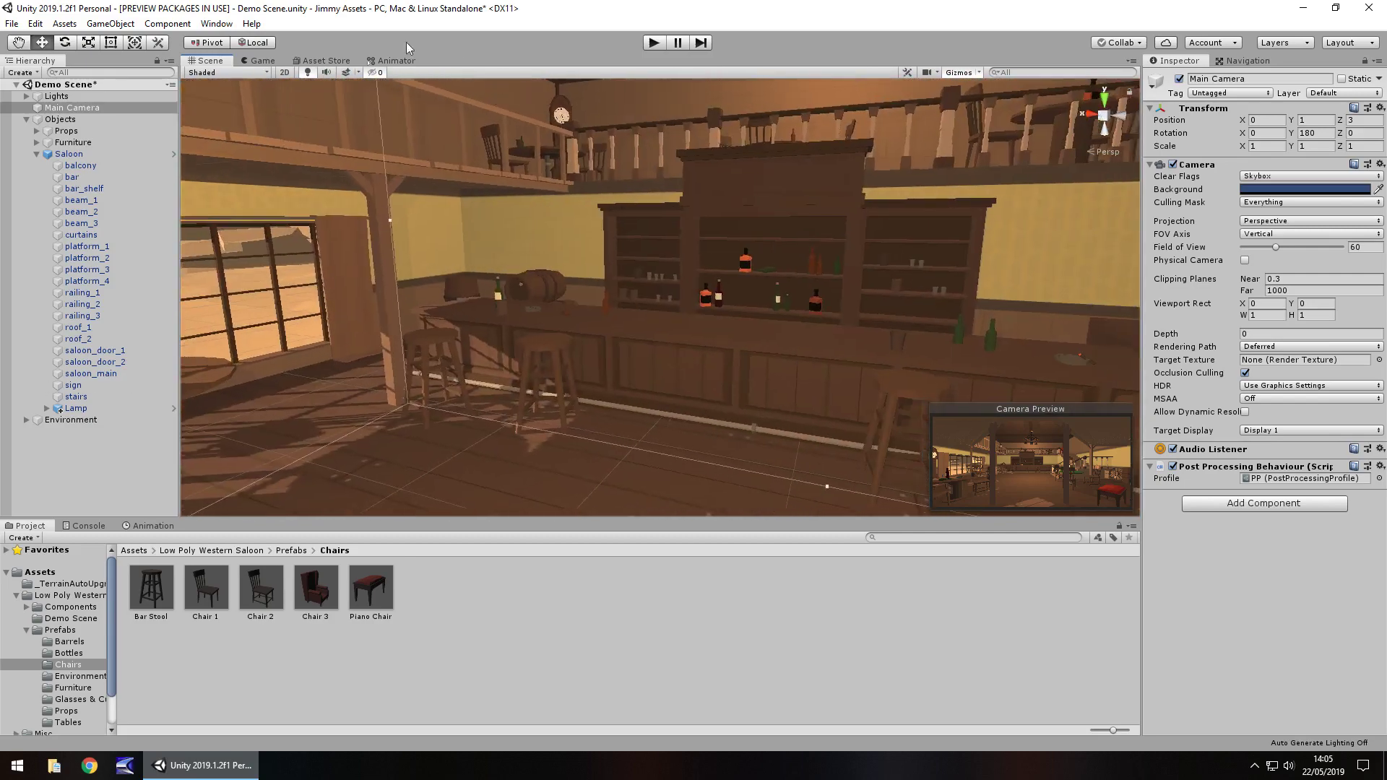
left_click(329, 61)
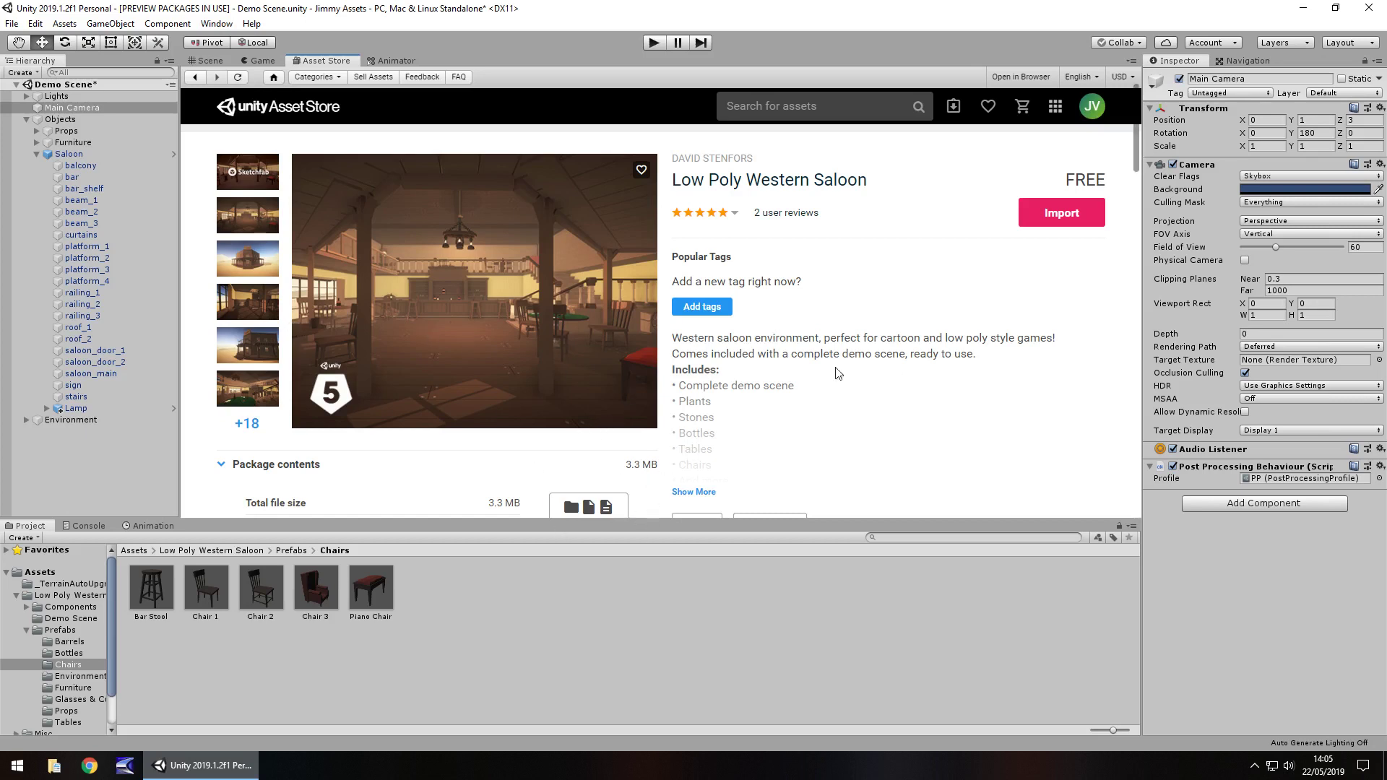
Step: Return to the Scene view and fly around the bar toward the entrance doors
left_click(203, 61)
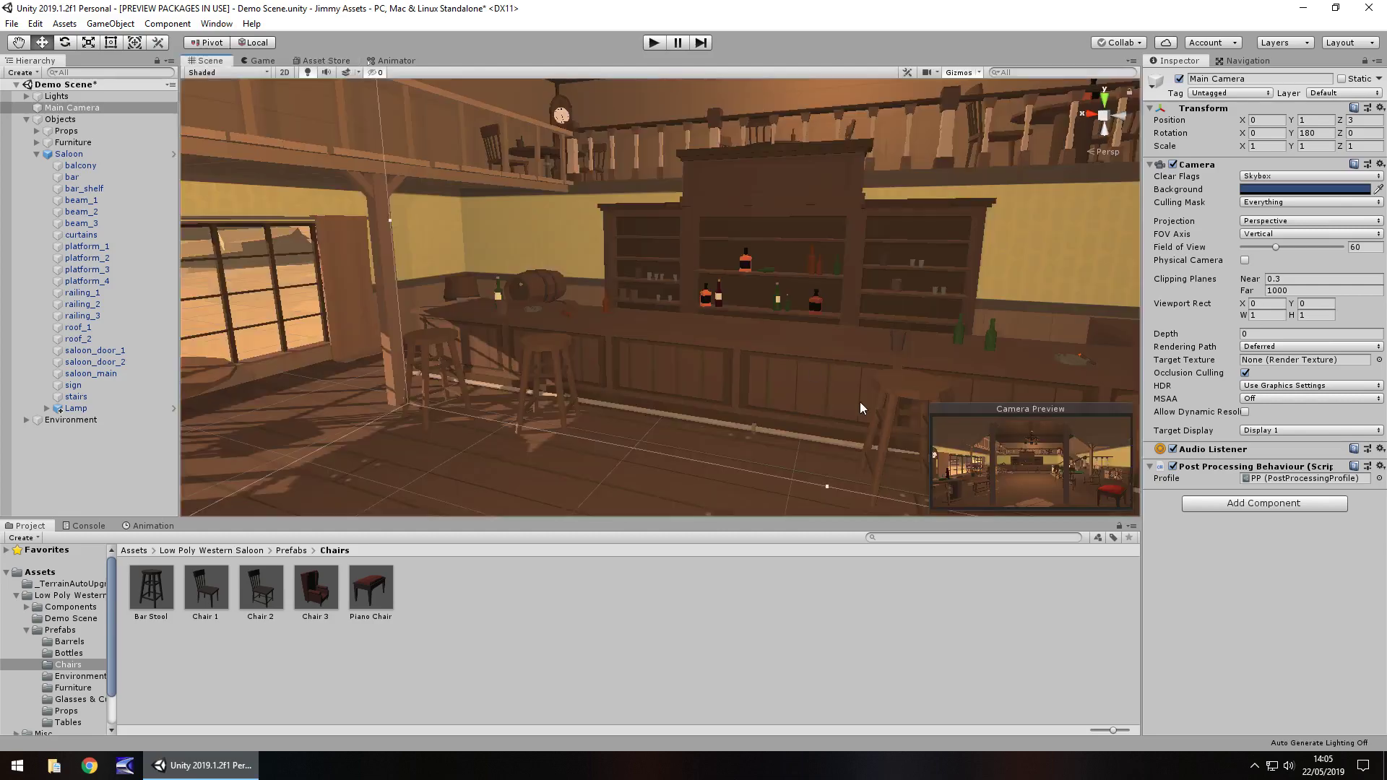
mouse_move(860, 402)
right_mouse_down()
mouse_move(769, 376)
mouse_move(714, 272)
mouse_move(685, 363)
right_mouse_up()
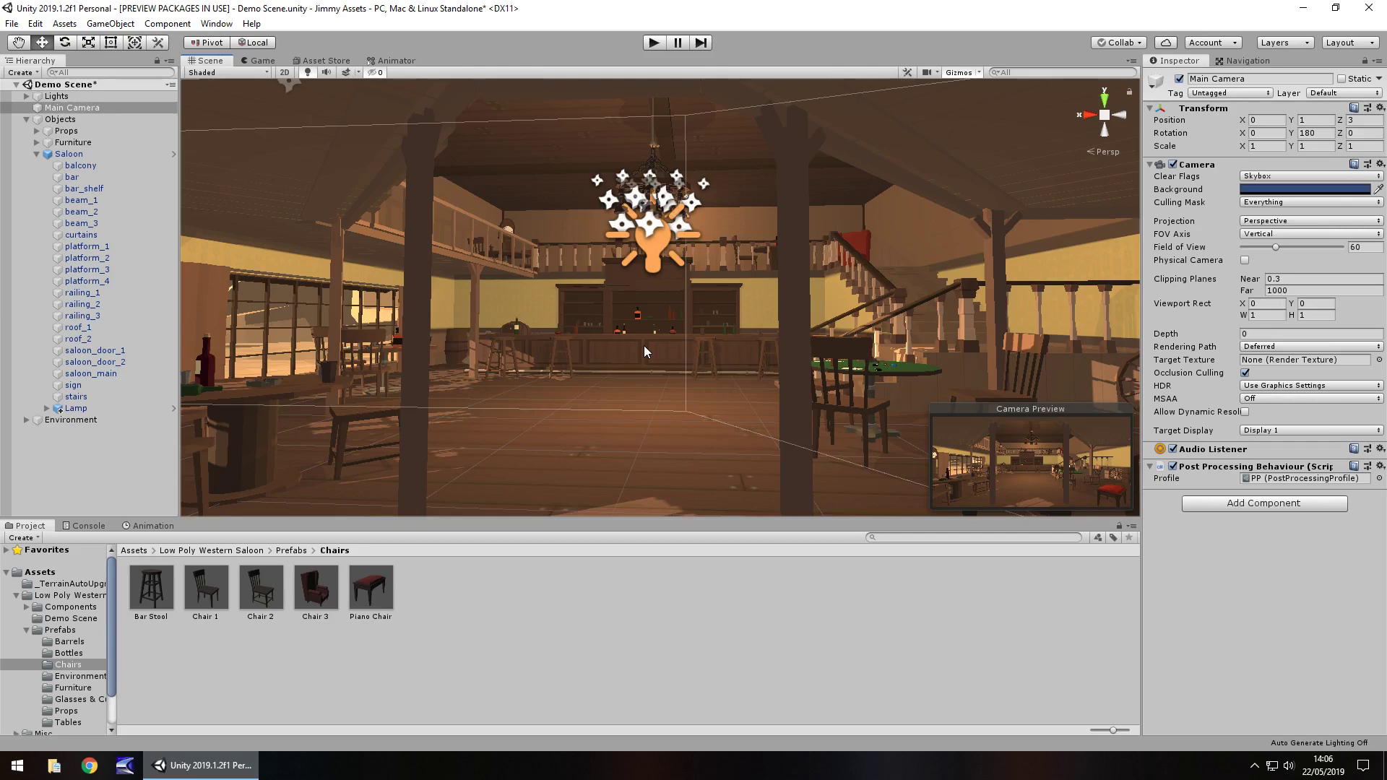
scroll(573, 350, "down", 5)
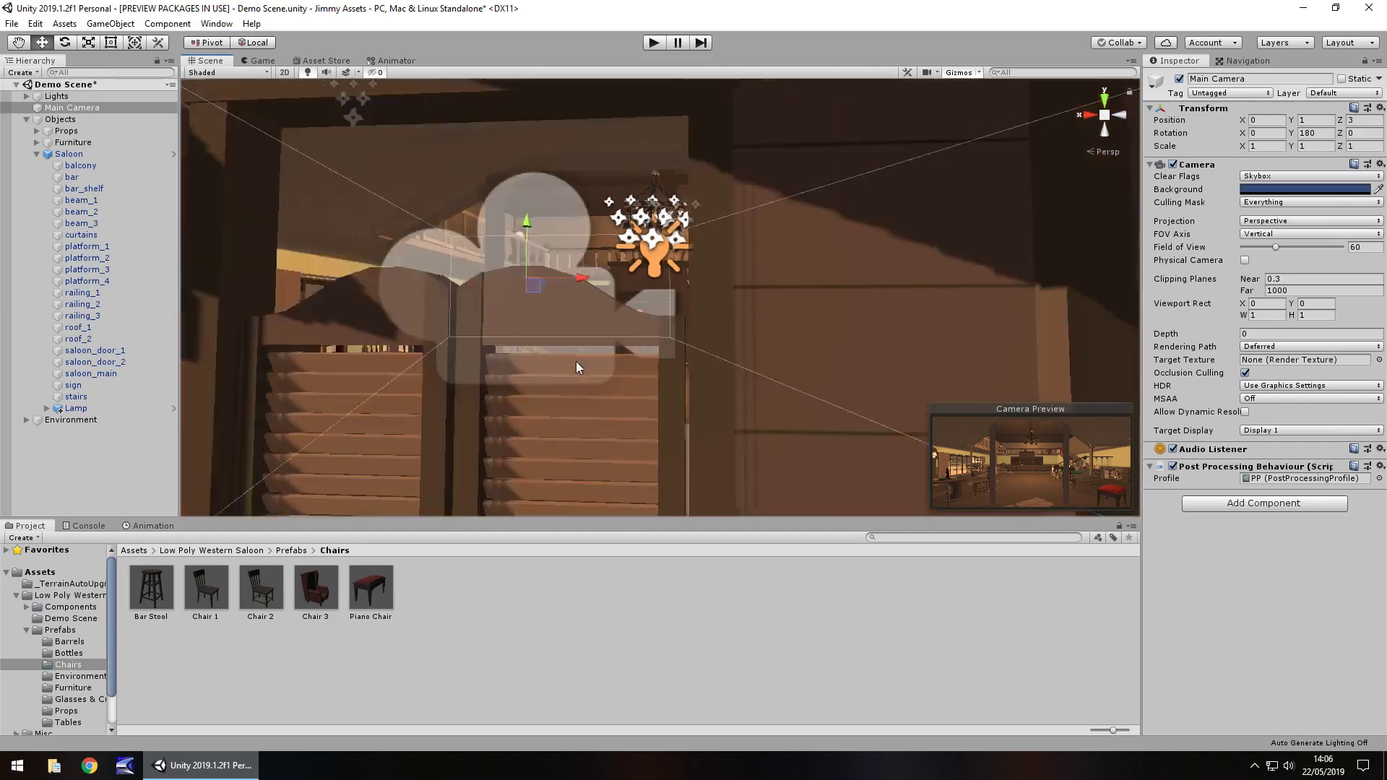
scroll(575, 361, "down", 5)
scroll(568, 360, "down", 3)
scroll(580, 355, "down", 3)
scroll(588, 338, "down", 3)
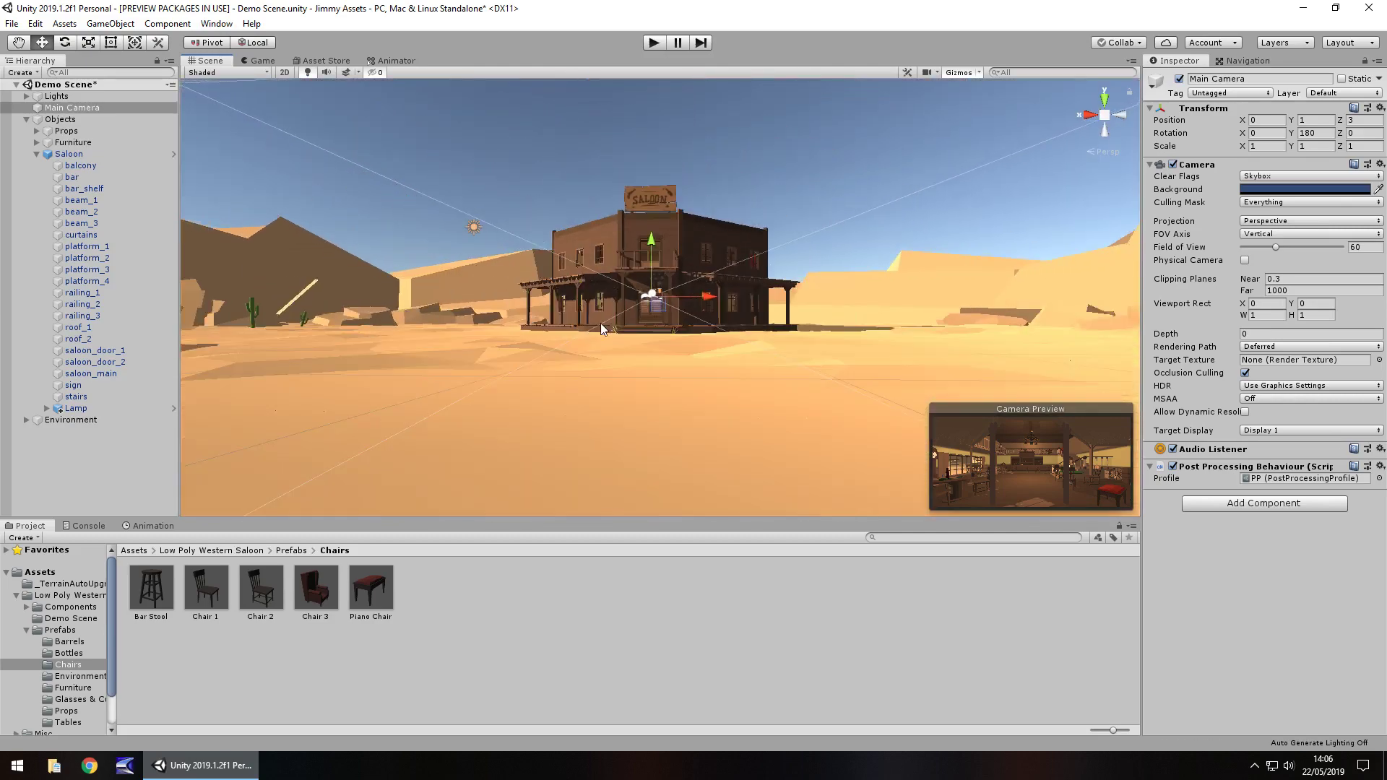
scroll(600, 323, "down", 3)
Step: Zoom out toward the desert rocks, frame the Main Camera with F, and orbit the saloon
right_click_drag(601, 324, 610, 598, "alt")
key("f")
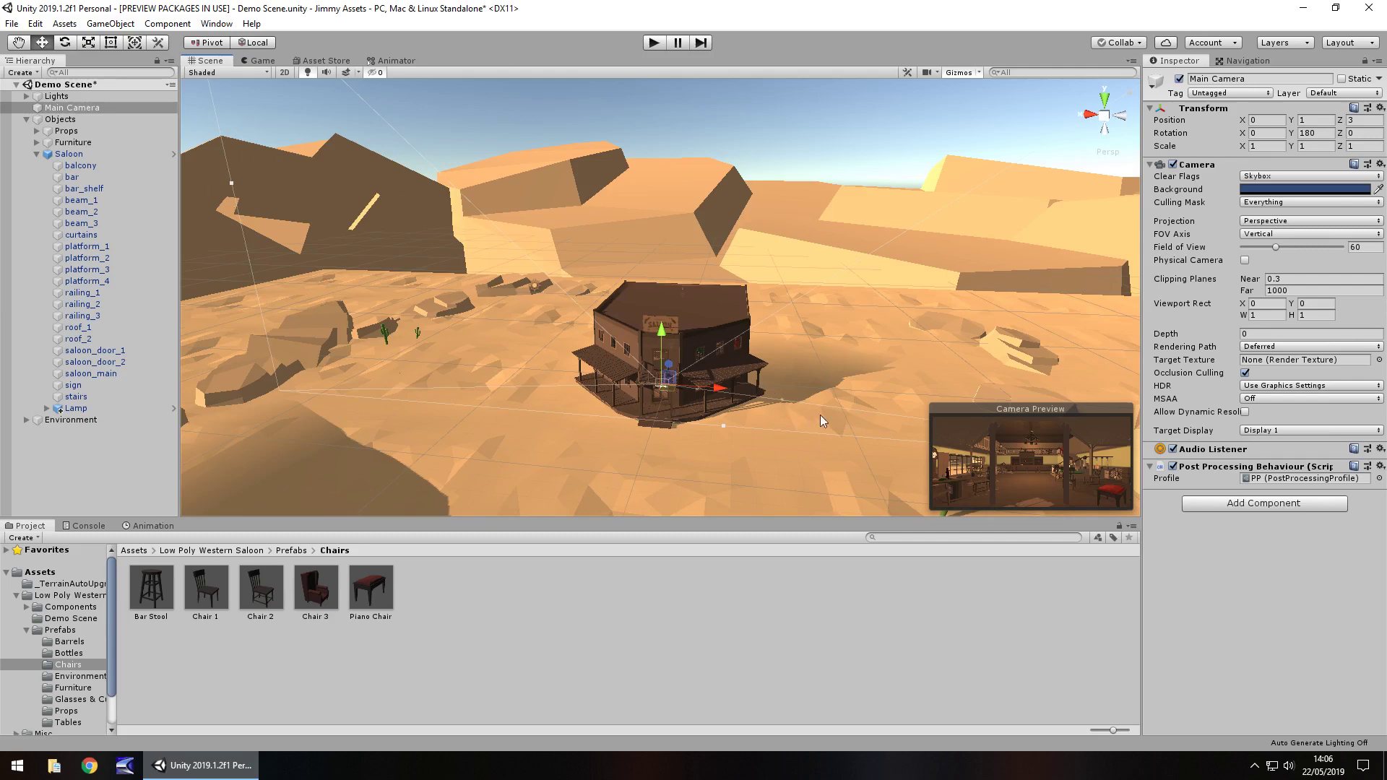
right_click_drag(827, 399, 848, 367)
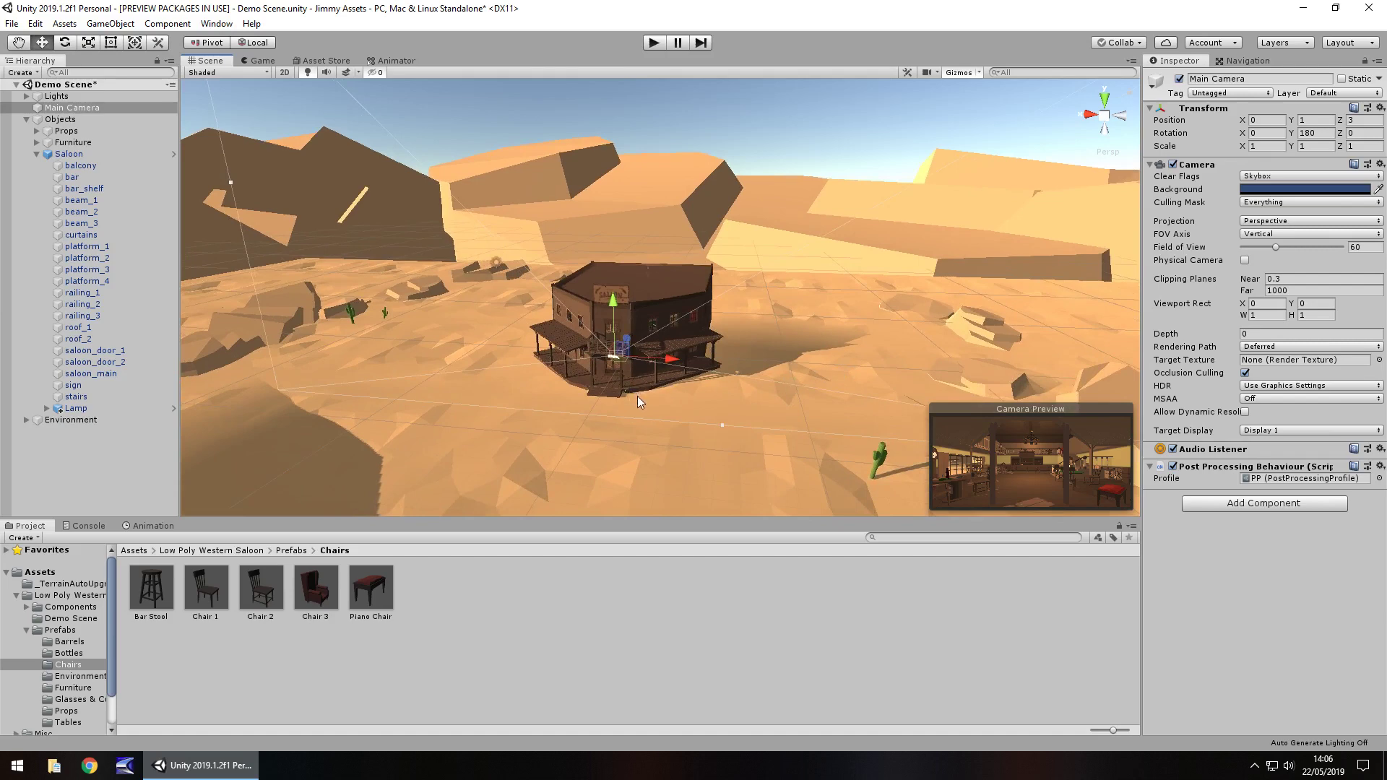
right_click_drag(792, 372, 751, 348)
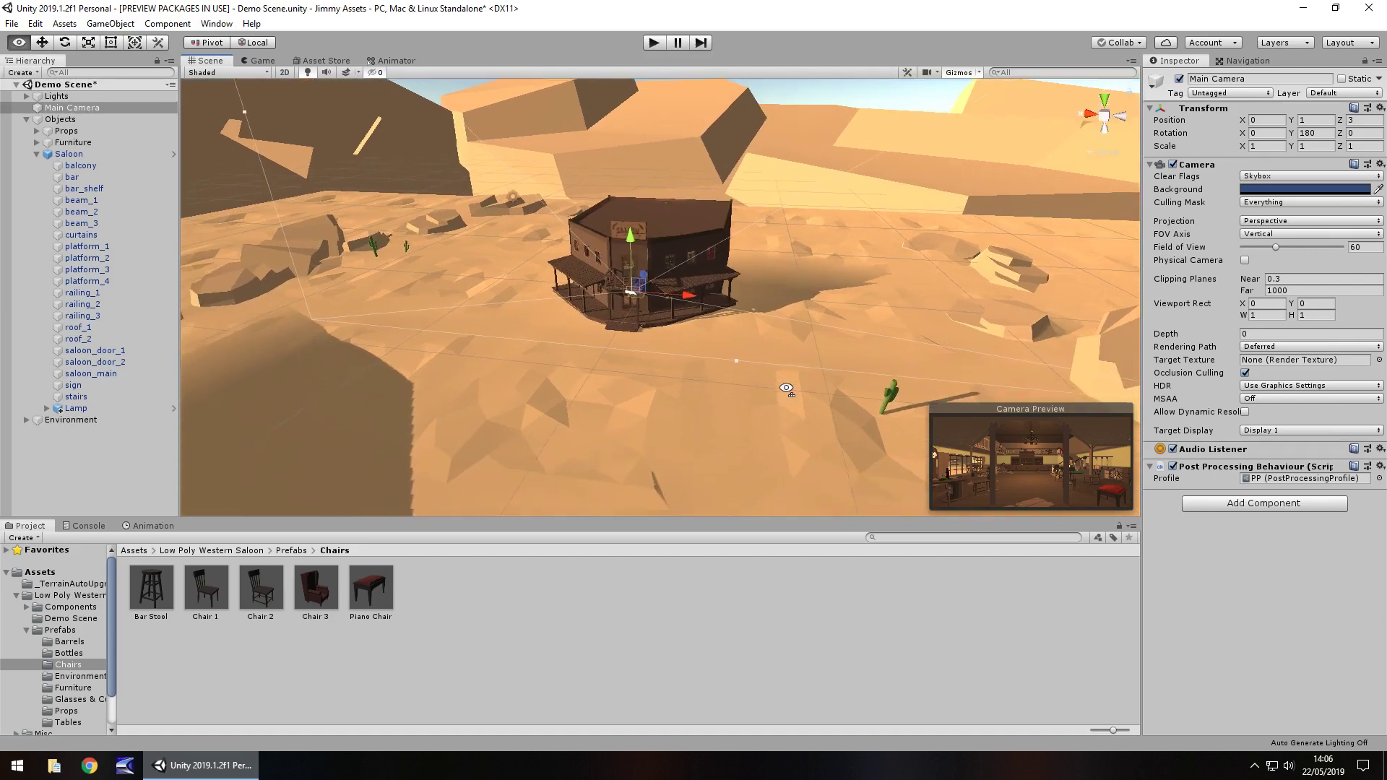